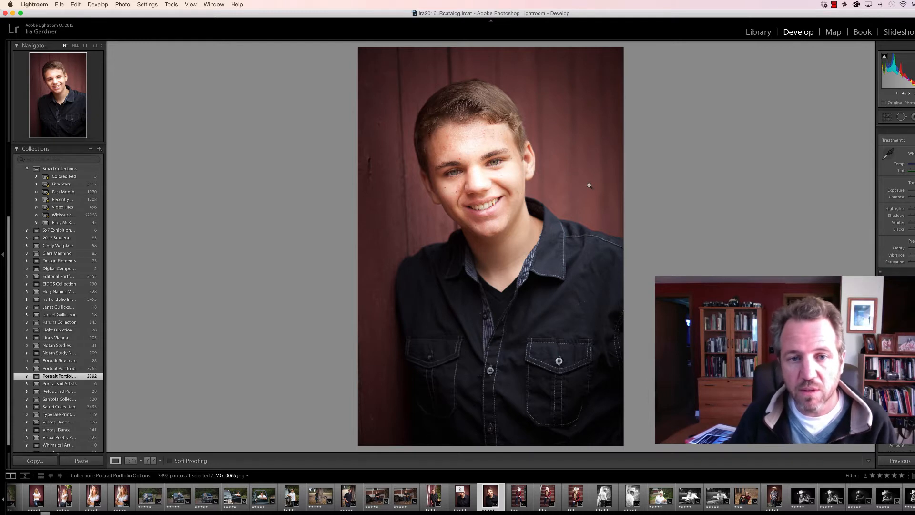
Step: Compare the portrait with its neighbouring version, and open the unretouched _MG_0066.jpg in Photoshop as a copy with Lightroom adjustments
key(Left)
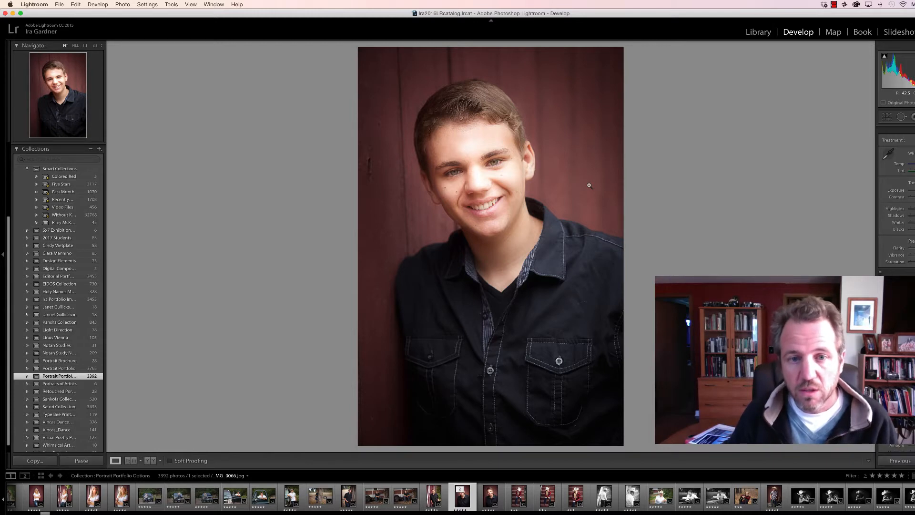
key(Right)
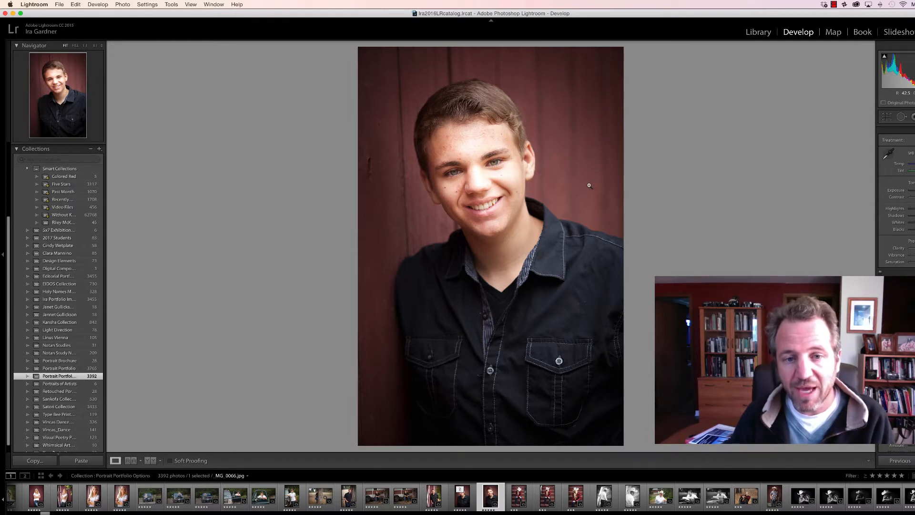
key(super+e)
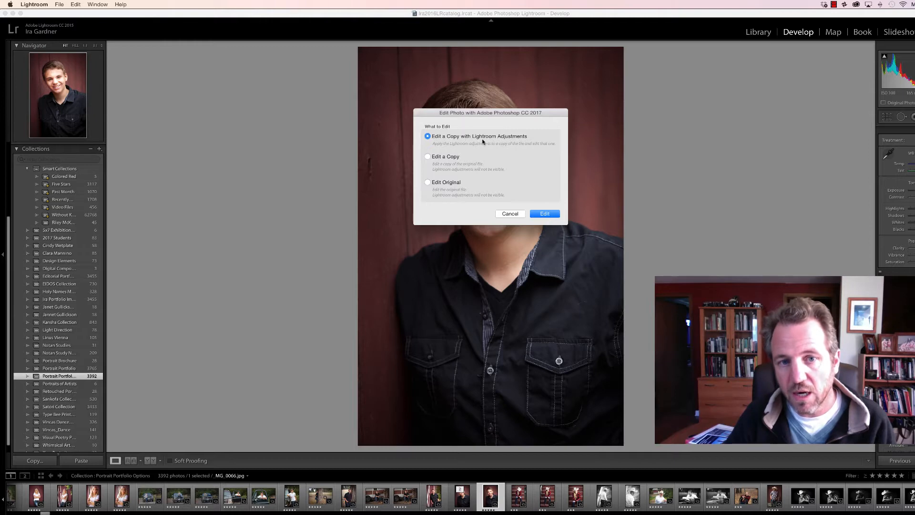
click(539, 216)
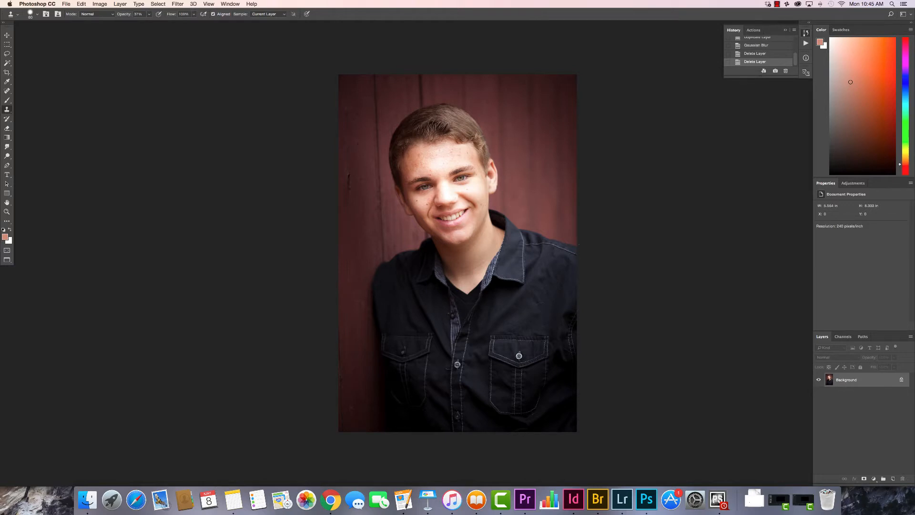
Step: Duplicate the Background layer as a new layer named Low
click(116, 4)
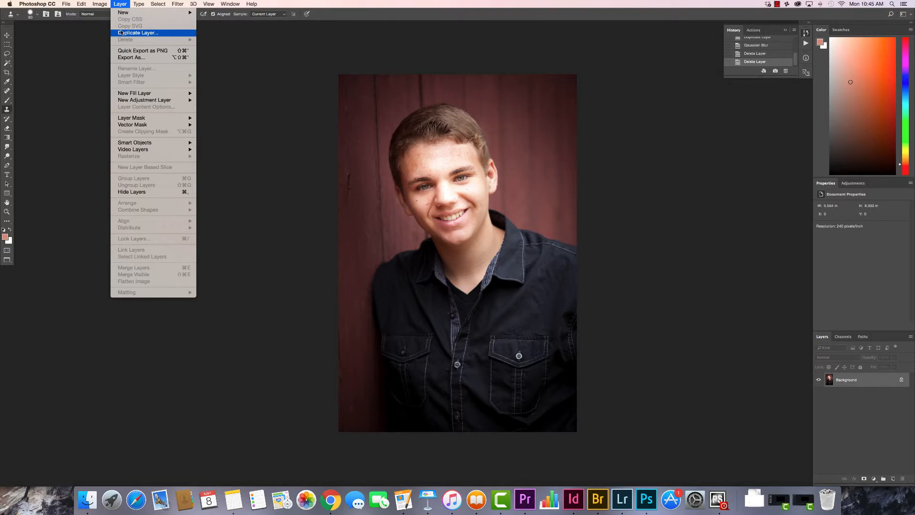
click(121, 33)
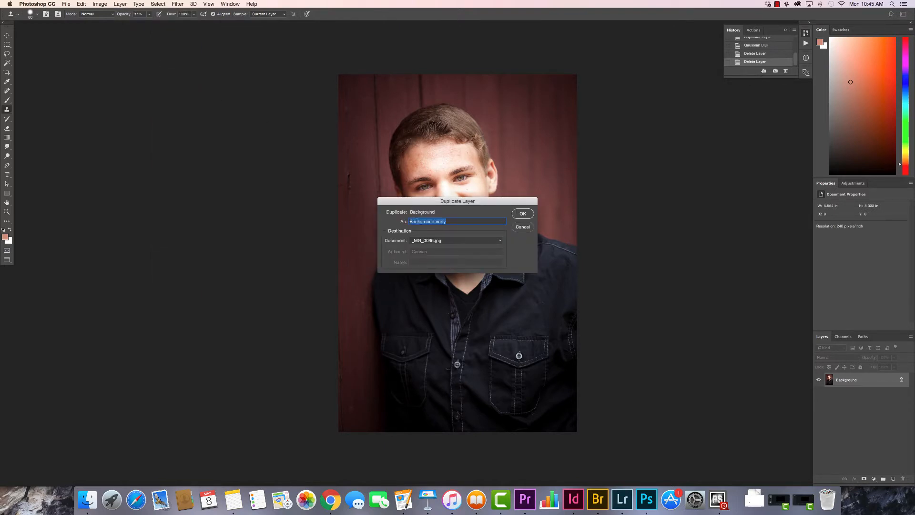
text(Low)
click(521, 213)
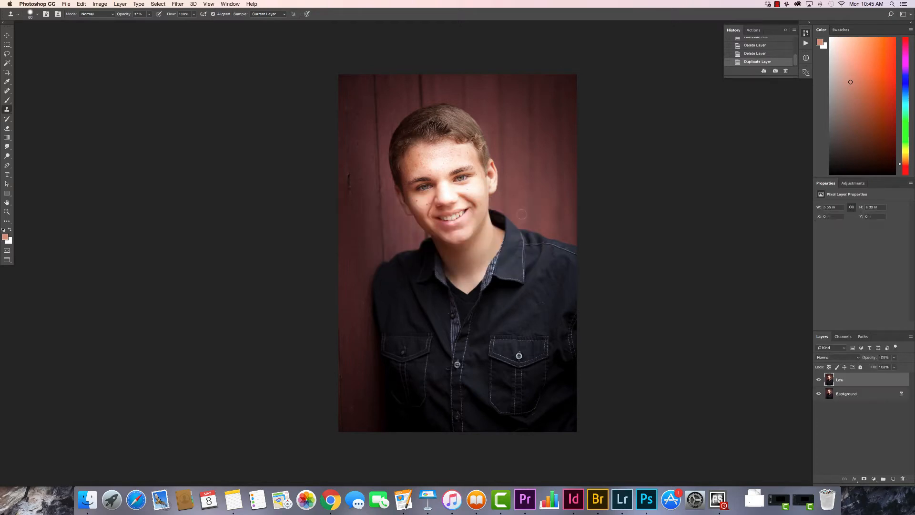
Step: Duplicate the Low layer as a new layer named High
click(120, 4)
click(130, 33)
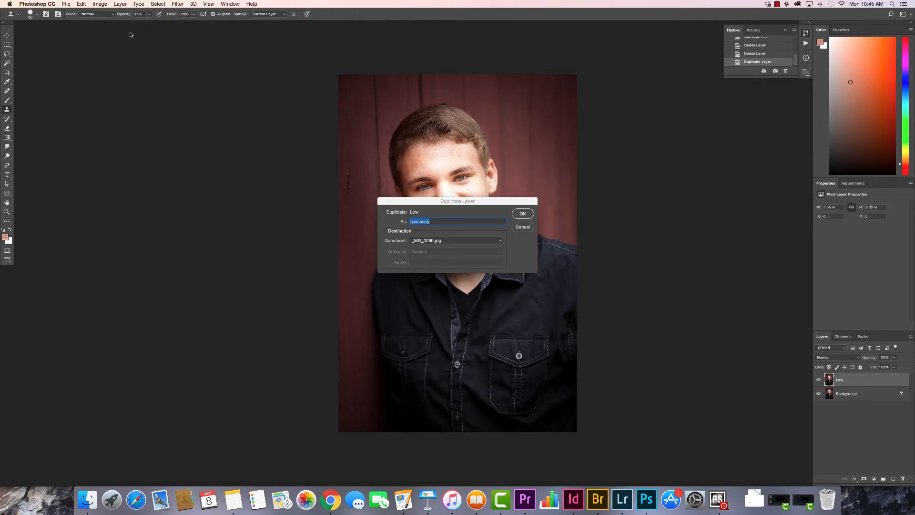
text(High)
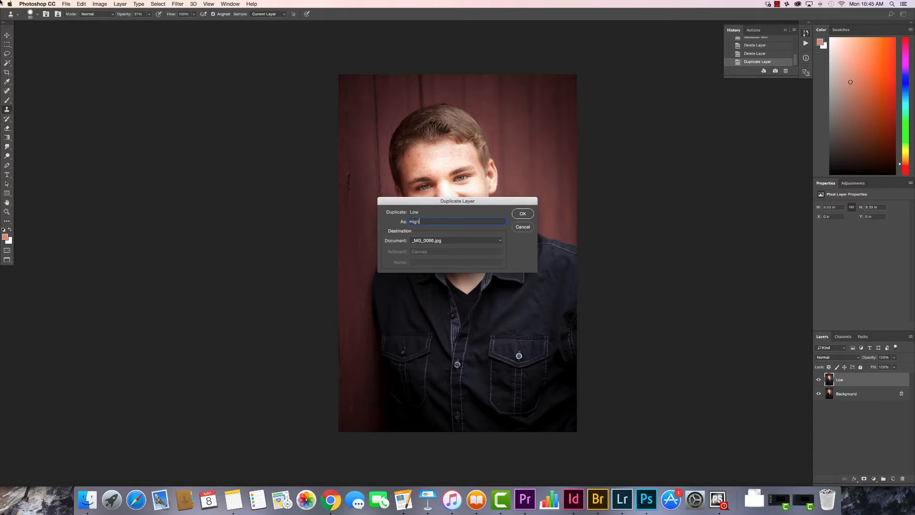
click(521, 214)
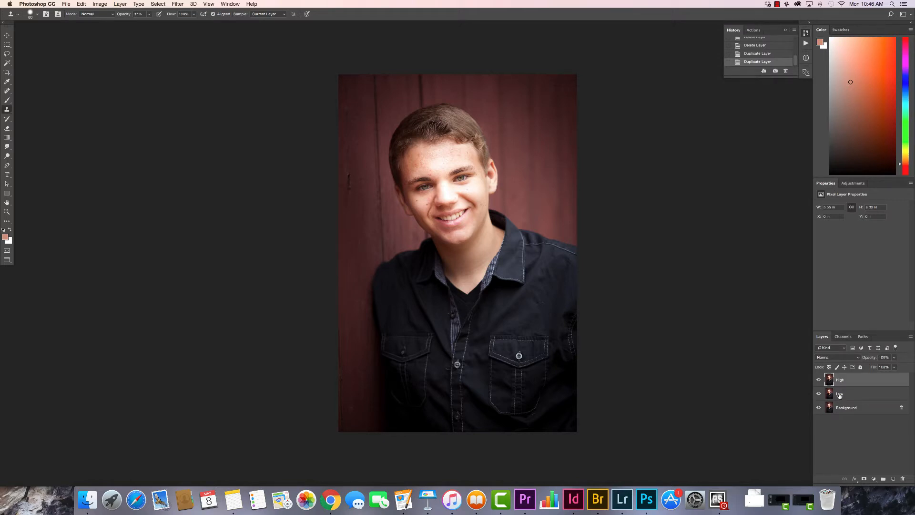
Step: Hide the High layer and apply a Gaussian Blur to the Low layer, strong enough to blur away the facial skin detail
click(818, 379)
click(848, 395)
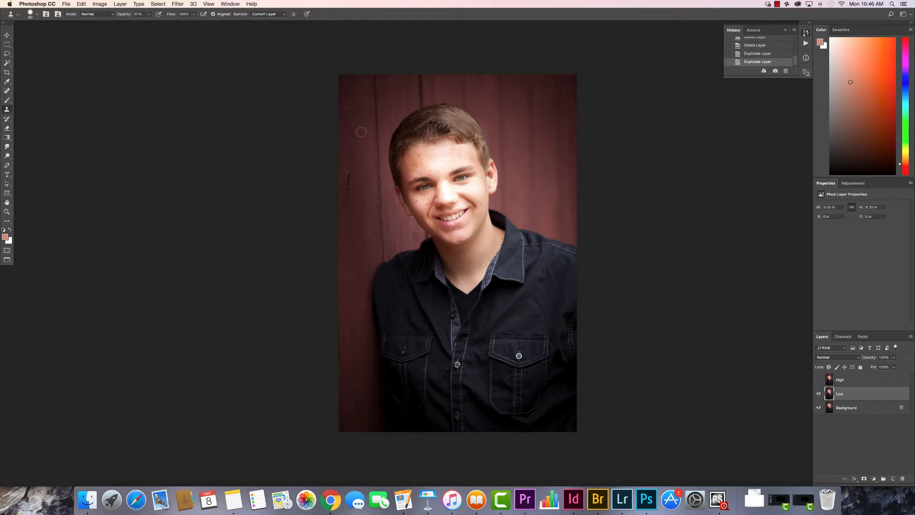
click(179, 5)
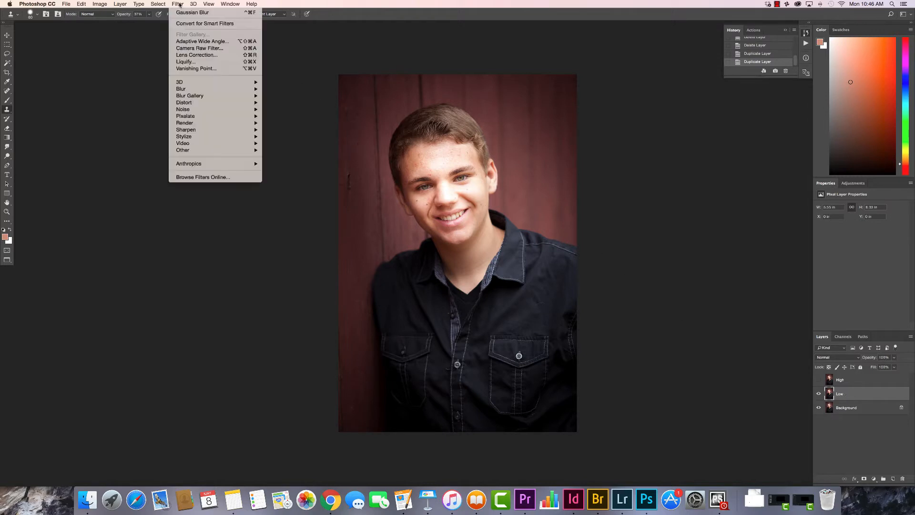
mouse_move(193, 89)
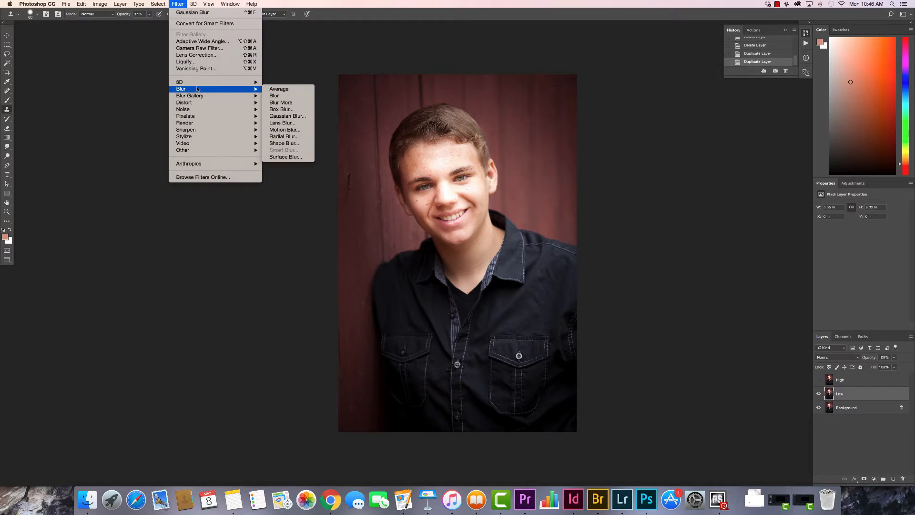
click(288, 116)
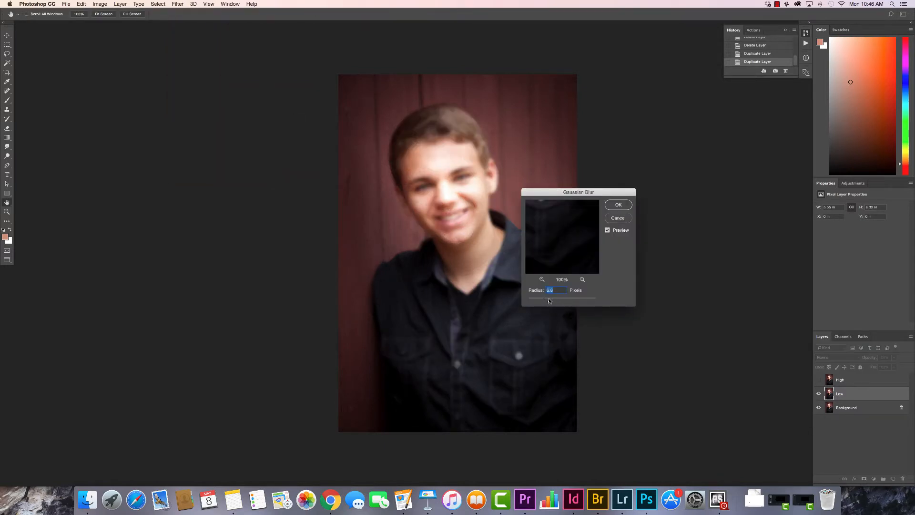
drag(549, 301, 532, 300)
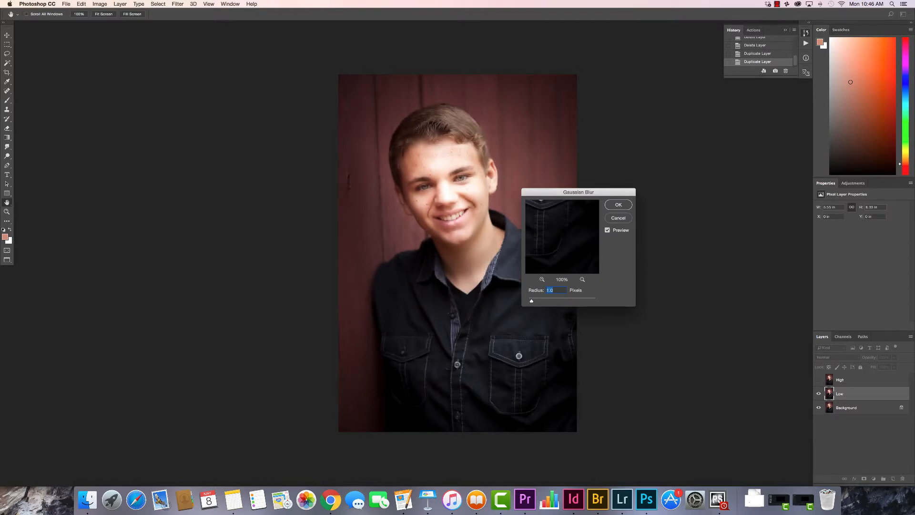
click(461, 178)
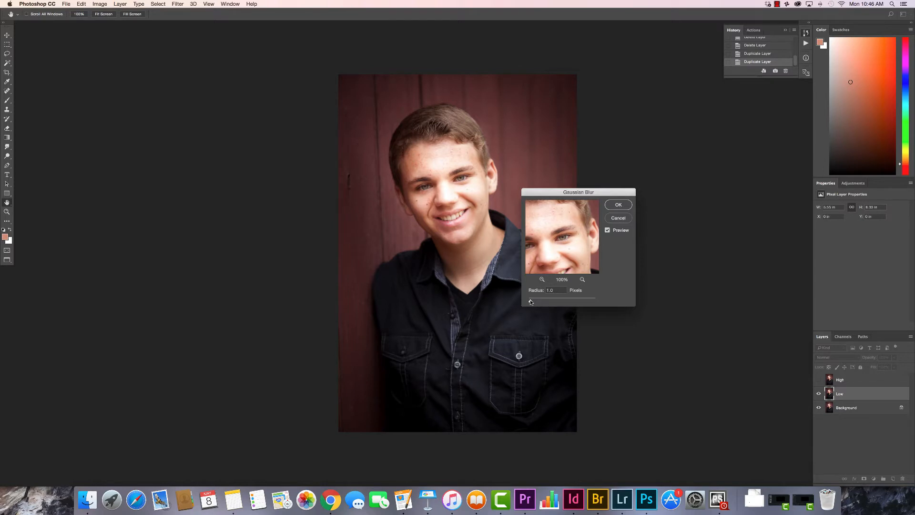
drag(530, 301, 554, 301)
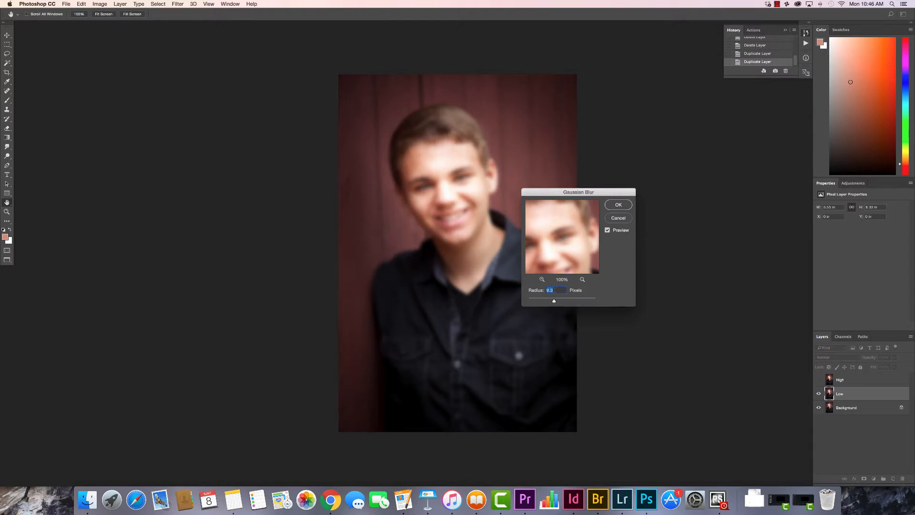
drag(554, 303, 551, 301)
click(618, 205)
key(s)
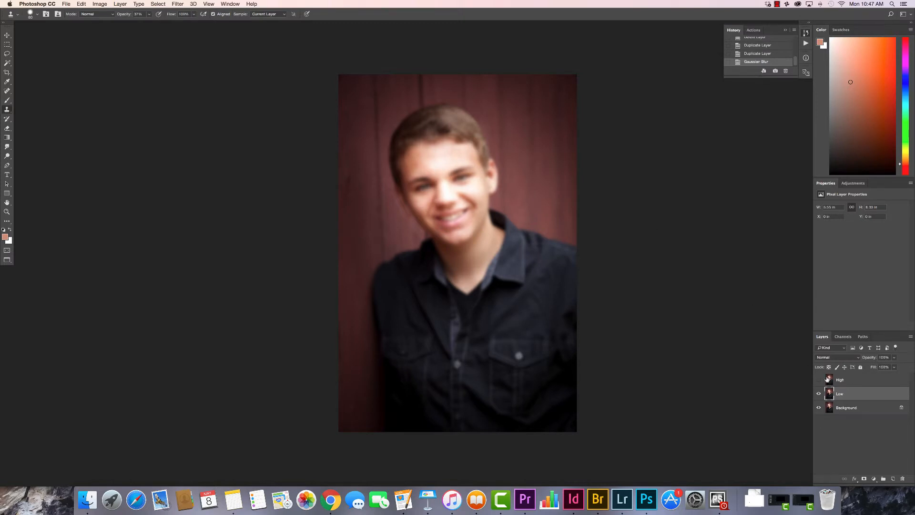
Step: Show and select the High layer, and open Apply Image for it with Low as the source layer
click(827, 379)
click(819, 379)
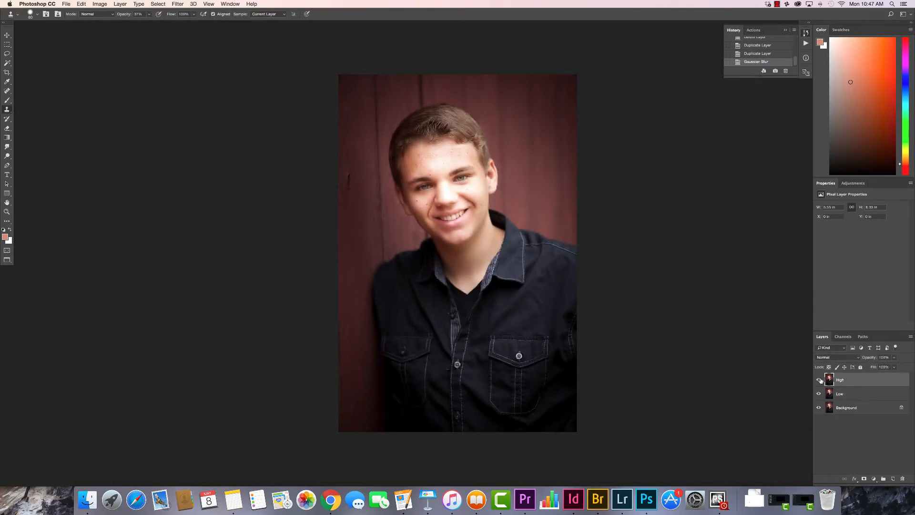
click(100, 4)
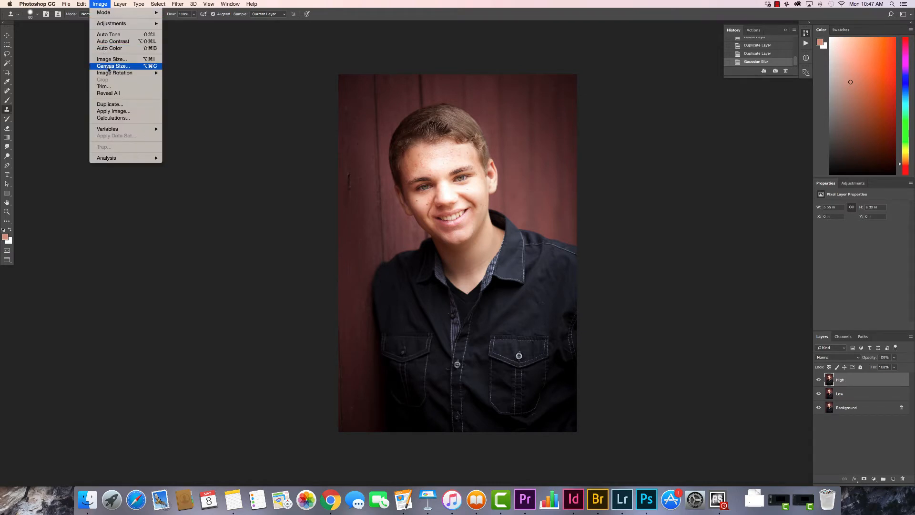
click(113, 111)
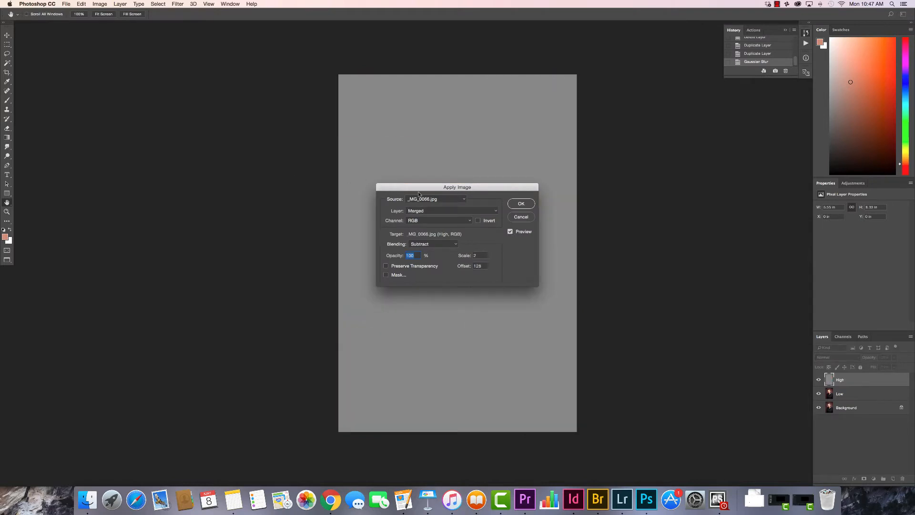
drag(435, 191, 641, 206)
click(623, 224)
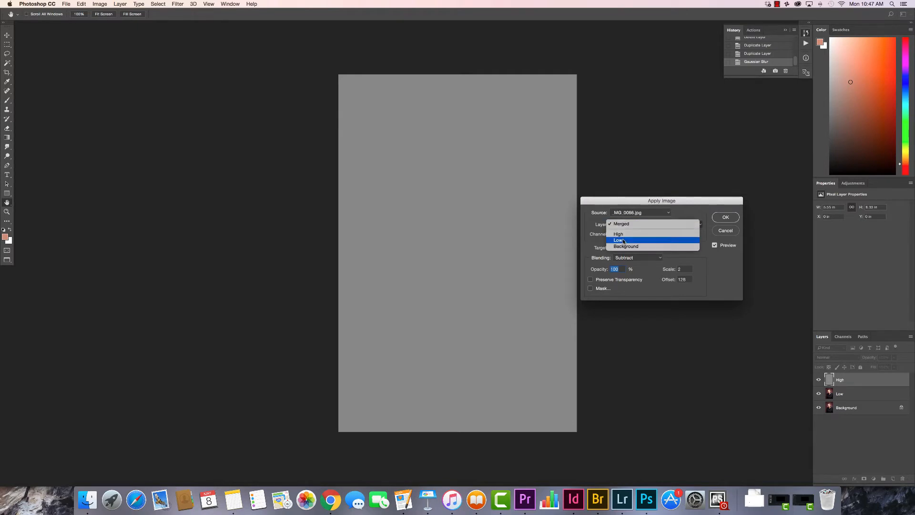
click(622, 240)
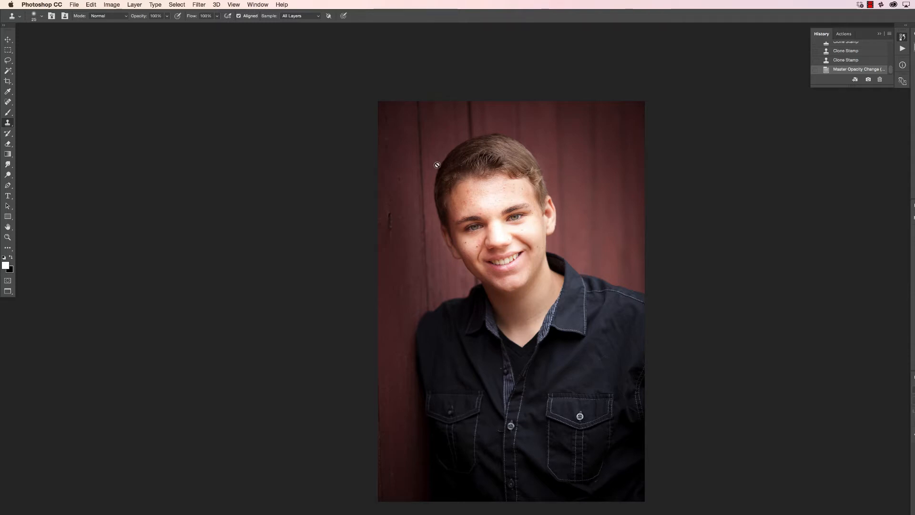
click(113, 4)
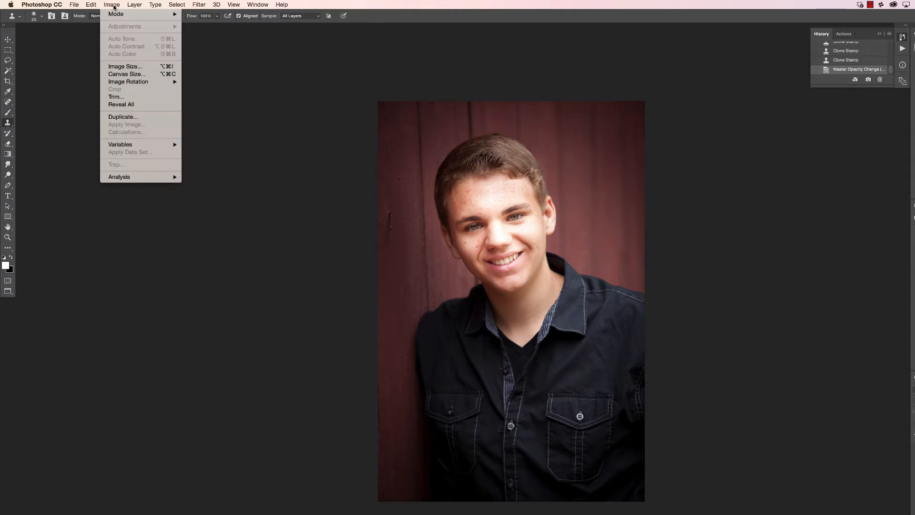
mouse_move(119, 14)
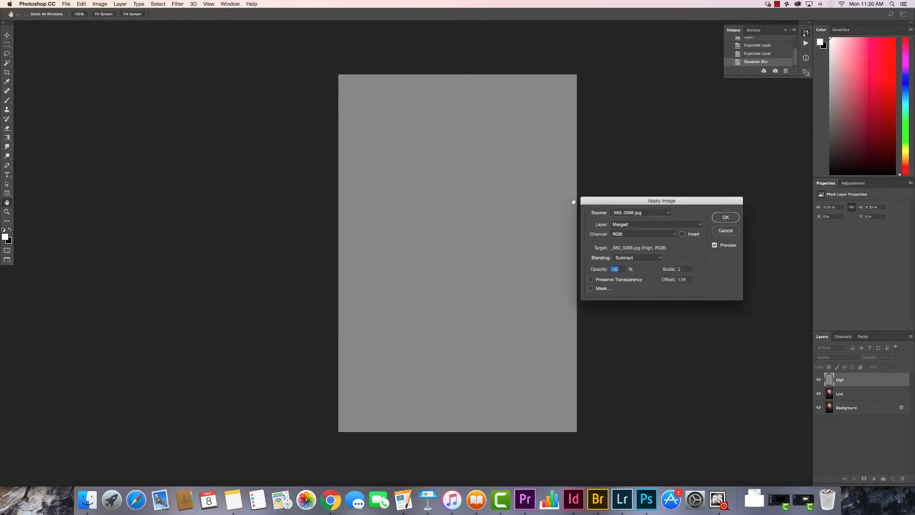
Step: Apply the Low layer's RGB channel to the High layer with Apply Image, inverted, using Add blending and a scale of 2
click(629, 225)
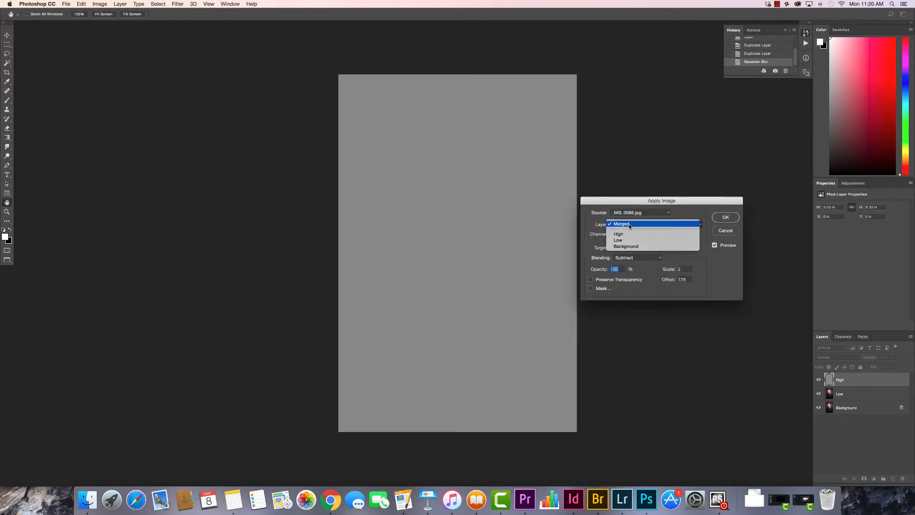
click(629, 240)
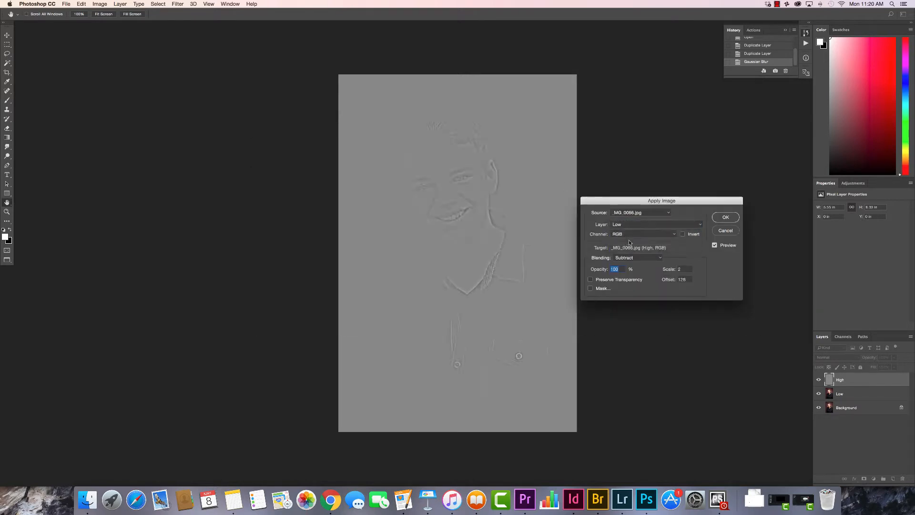
click(683, 235)
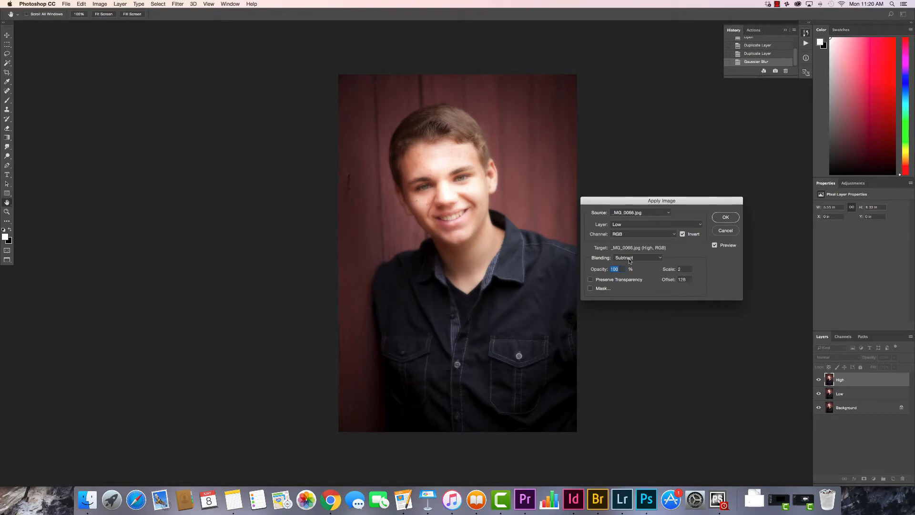
click(630, 260)
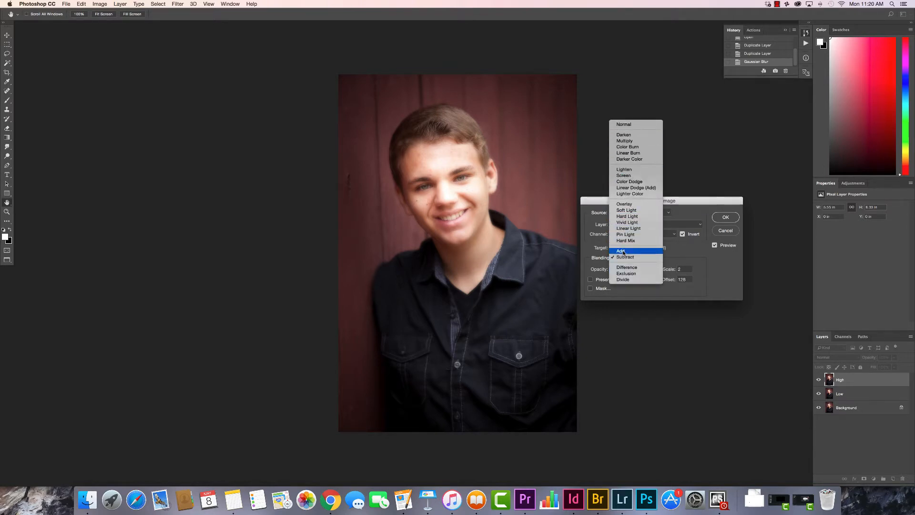
click(621, 251)
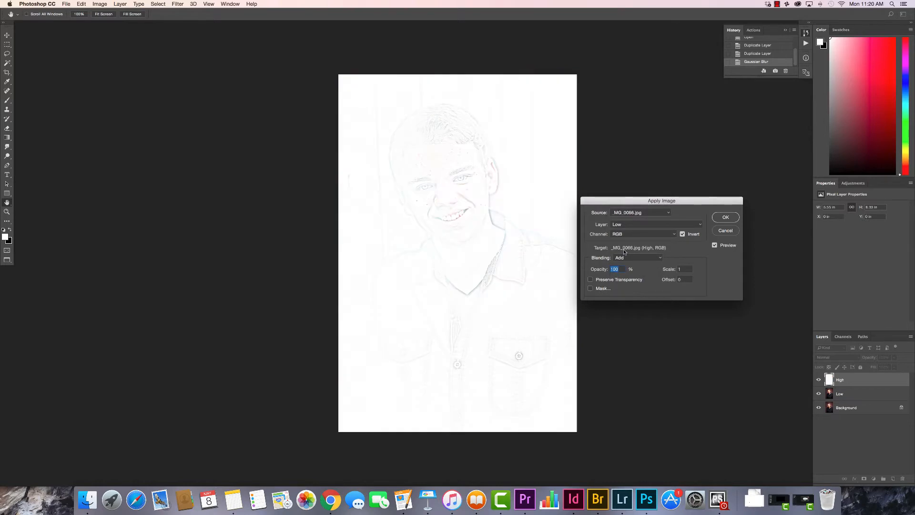
double_click(678, 269)
text(2)
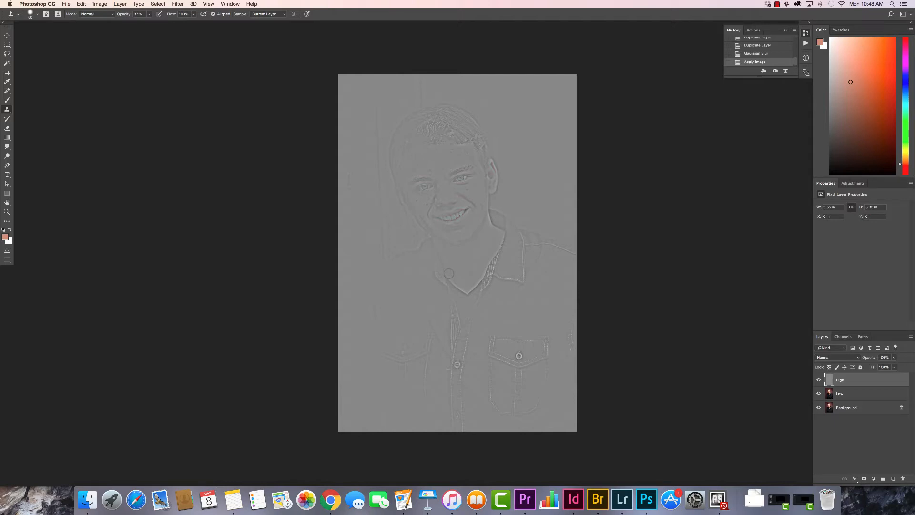
Step: Apply a High Pass filter to the High layer with a slightly reduced radius, checking the face in the preview
click(179, 3)
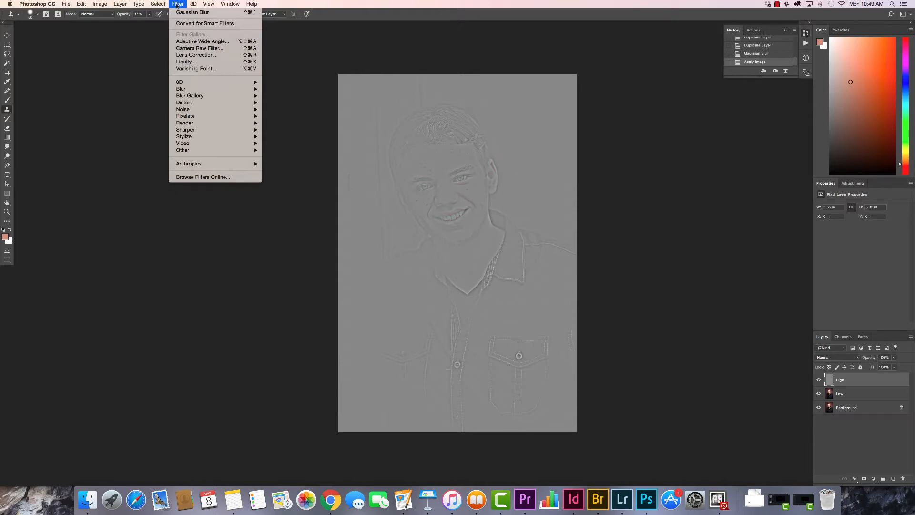
mouse_move(239, 150)
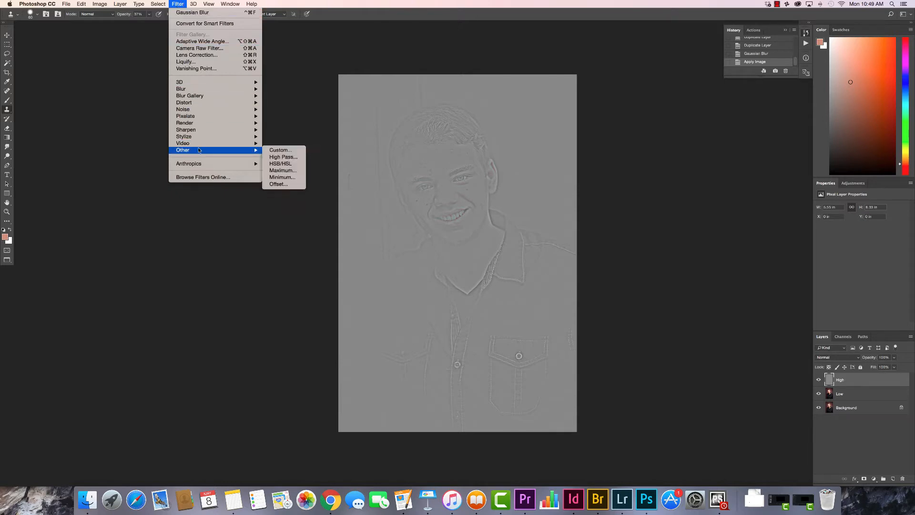
click(276, 157)
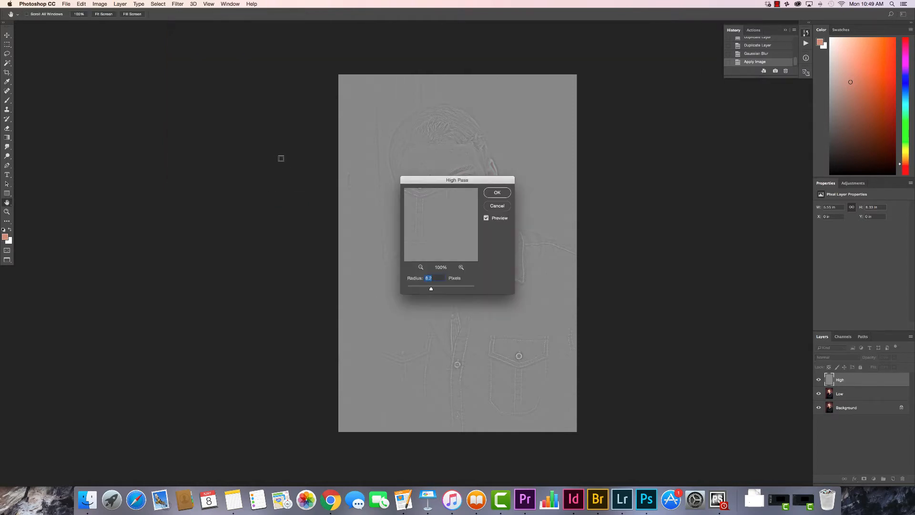
drag(421, 210, 446, 240)
drag(432, 208, 475, 249)
click(444, 162)
mouse_move(430, 289)
mouse_down()
mouse_move(396, 286)
mouse_move(429, 292)
mouse_up()
drag(429, 290, 426, 290)
click(495, 193)
key(s)
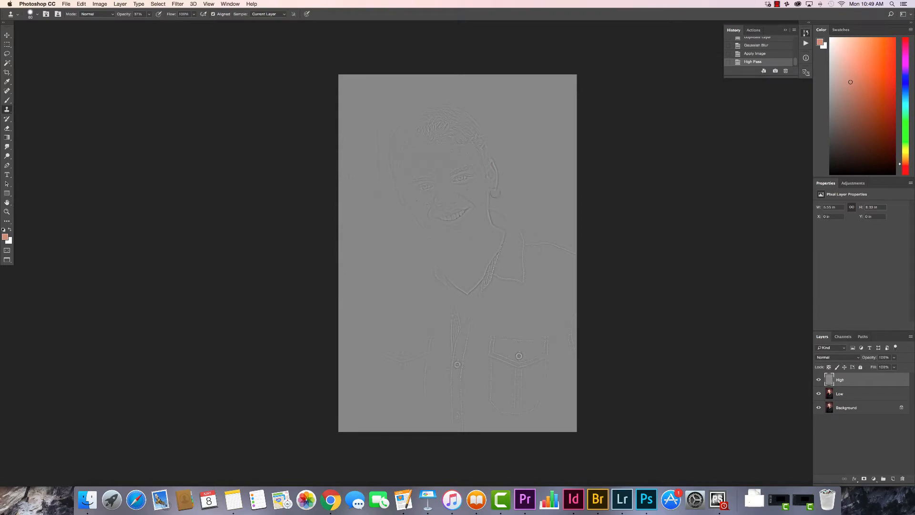
Step: Set the High layer's blend mode to Linear Light and group it with the Low layer
click(829, 359)
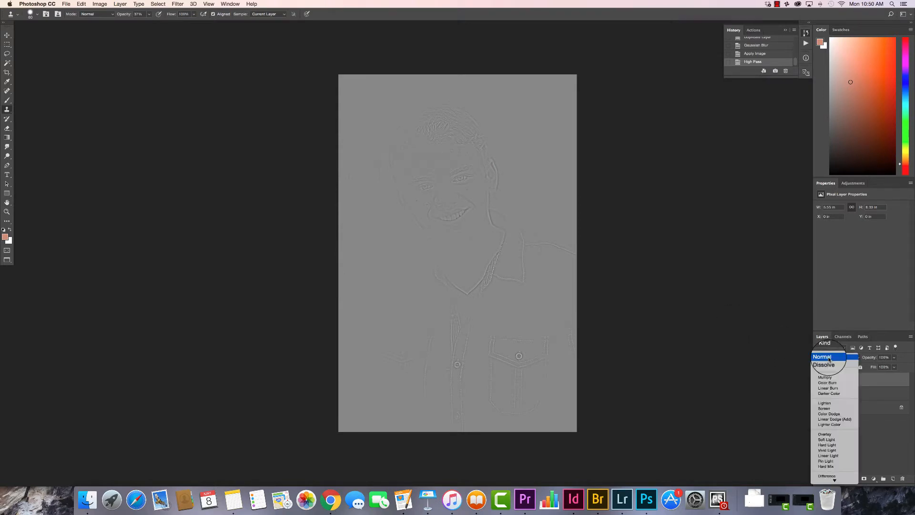
click(832, 455)
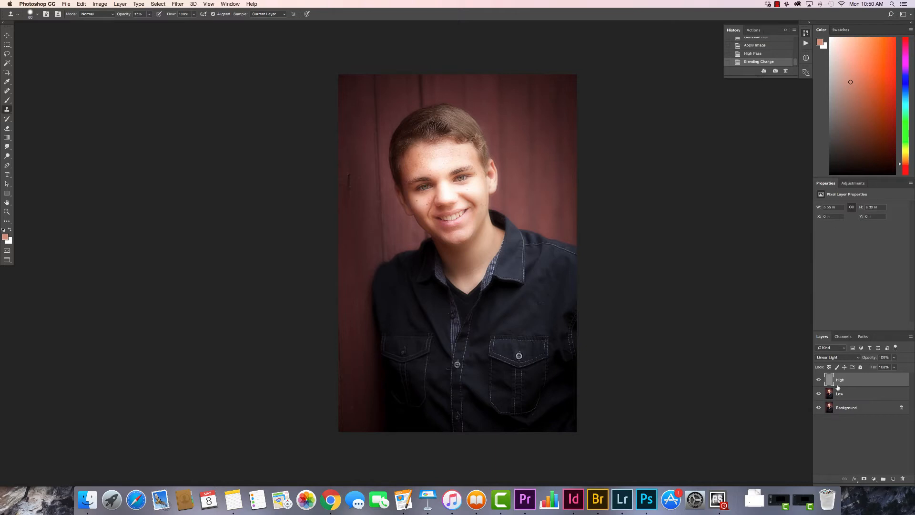
shift+click(850, 394)
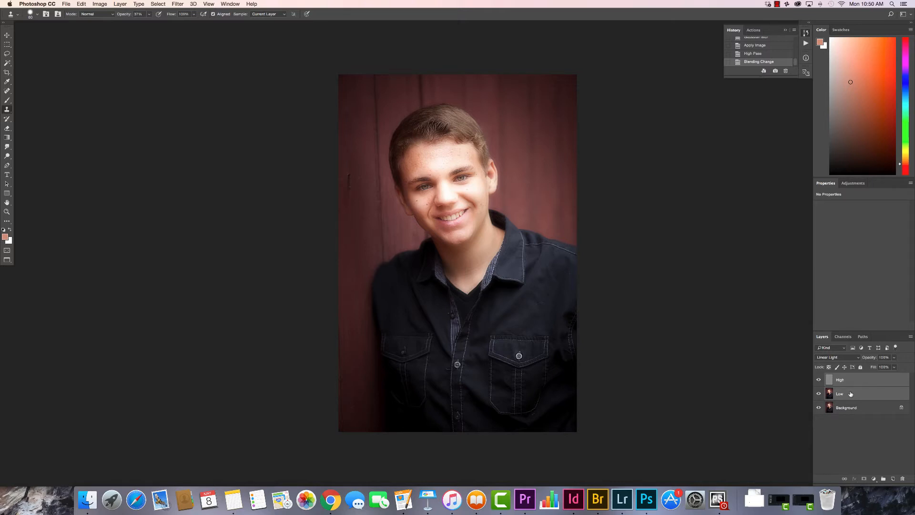
key(super+g)
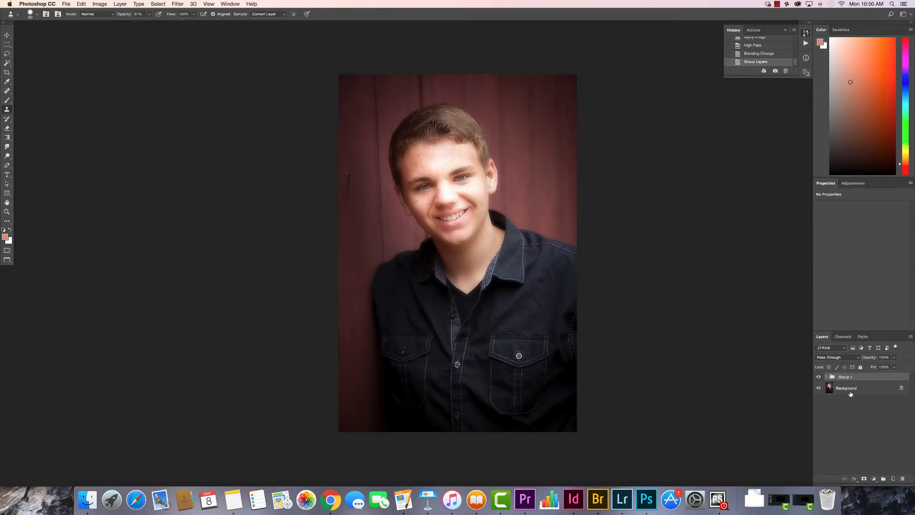
key(super+z)
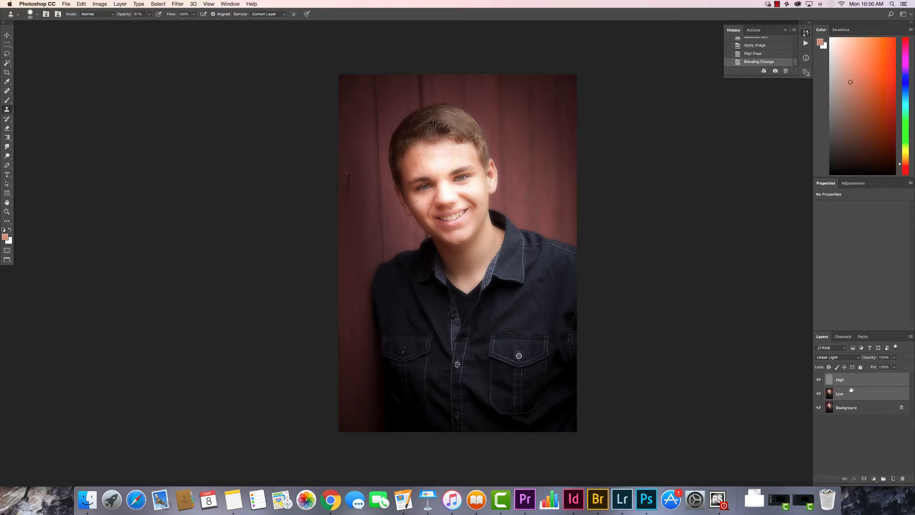
click(120, 5)
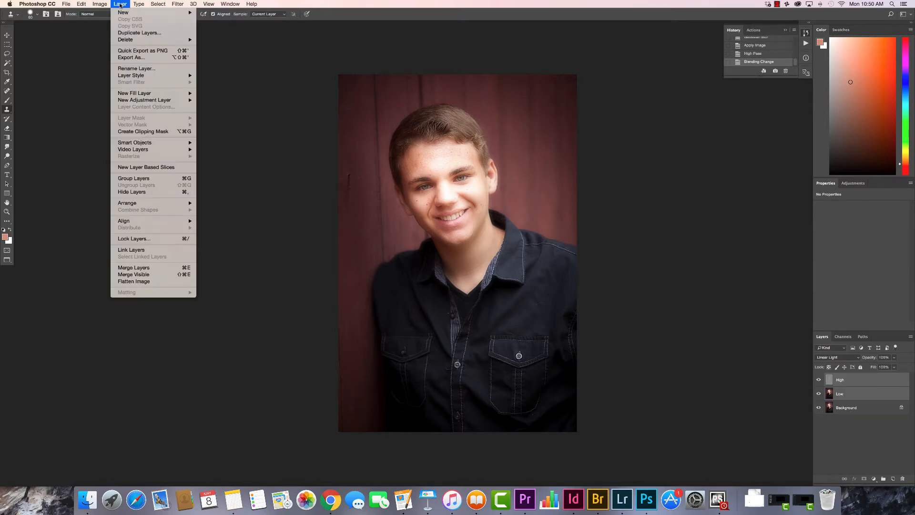
click(186, 179)
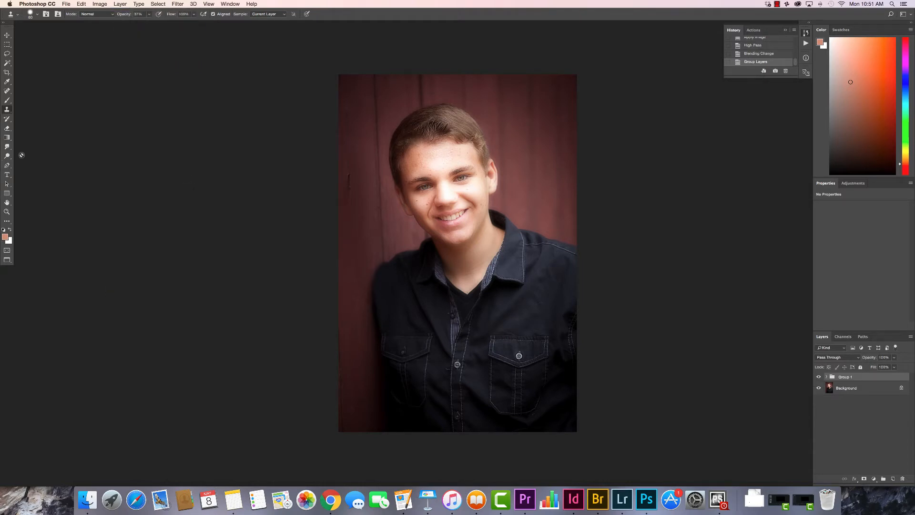
Step: Expand the new group and toggle its visibility to compare the portrait with and without the separated layers
click(826, 377)
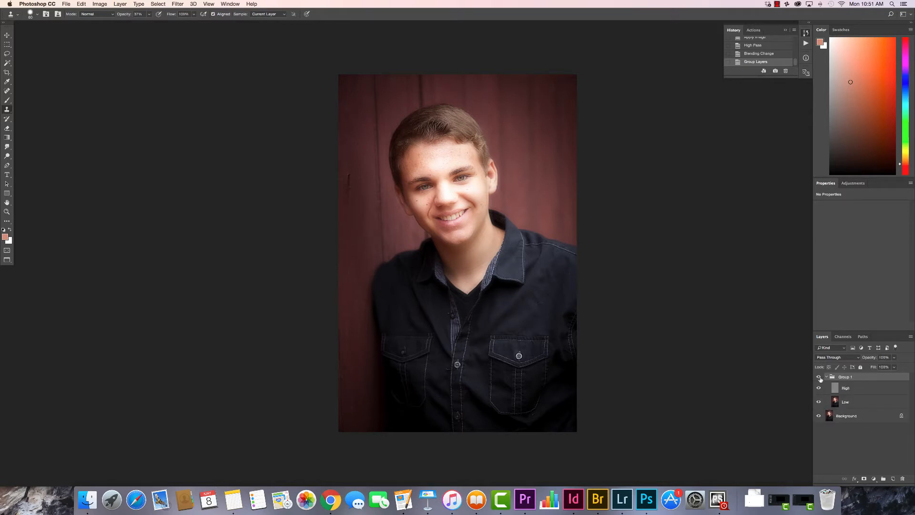
click(819, 377)
click(819, 377)
click(819, 377)
click(820, 378)
Step: On the High layer, clone smooth cheek texture onto the forehead with the Clone Stamp, sampling only the current layer
click(835, 389)
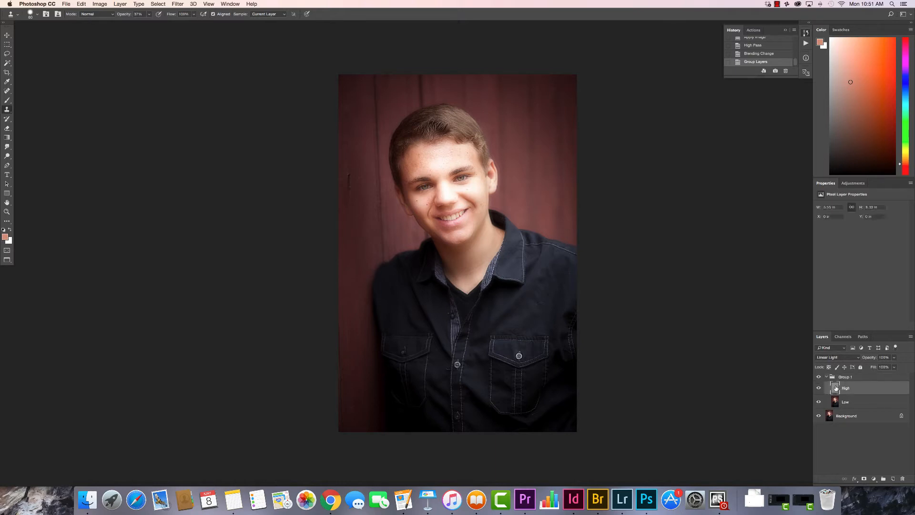
key(super+plus)
key(super+plus)
key(super+plus)
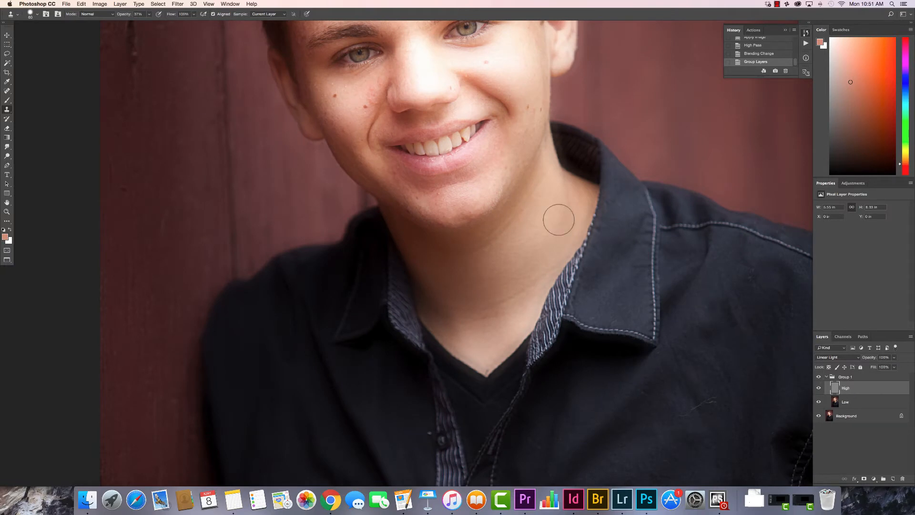
mouse_move(545, 212)
mouse_down()
mouse_move(550, 330)
mouse_move(569, 412)
mouse_up()
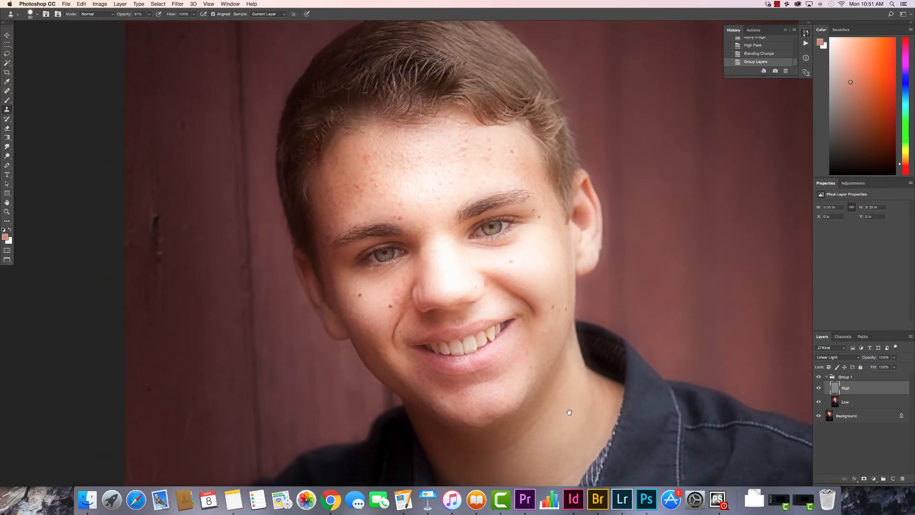
mouse_move(482, 231)
mouse_down()
mouse_move(496, 254)
mouse_move(517, 255)
mouse_up()
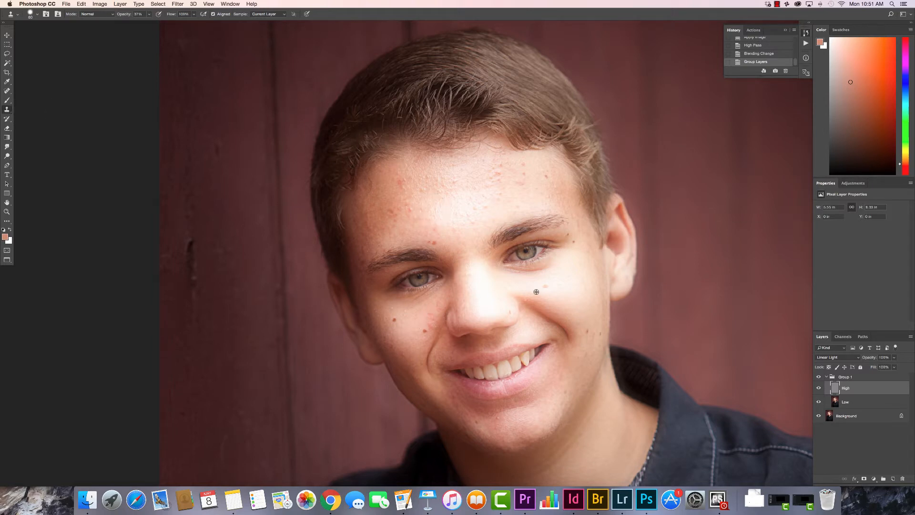
alt+click(584, 312)
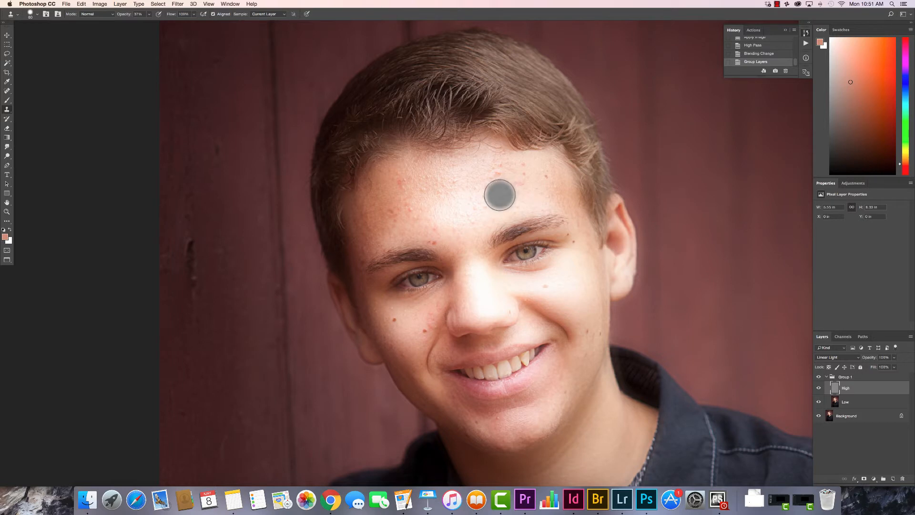
click(283, 16)
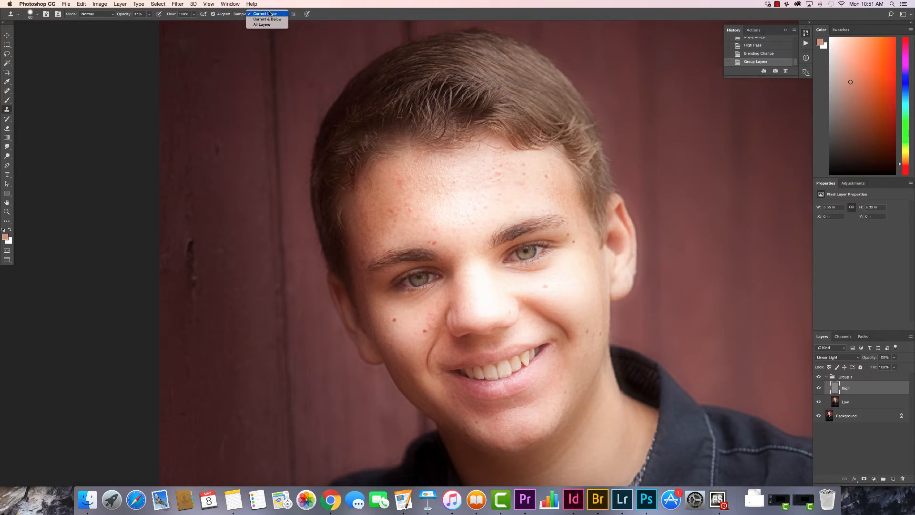
click(270, 15)
click(499, 194)
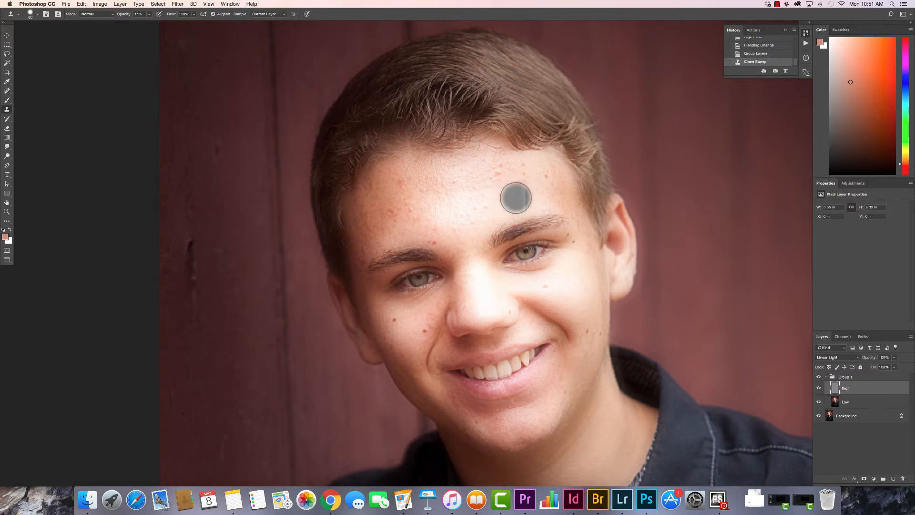
Step: Raise the Clone Stamp opacity to 100% and cover the blemishes in the middle of the forehead with clean cheek texture
click(148, 14)
drag(149, 23, 183, 29)
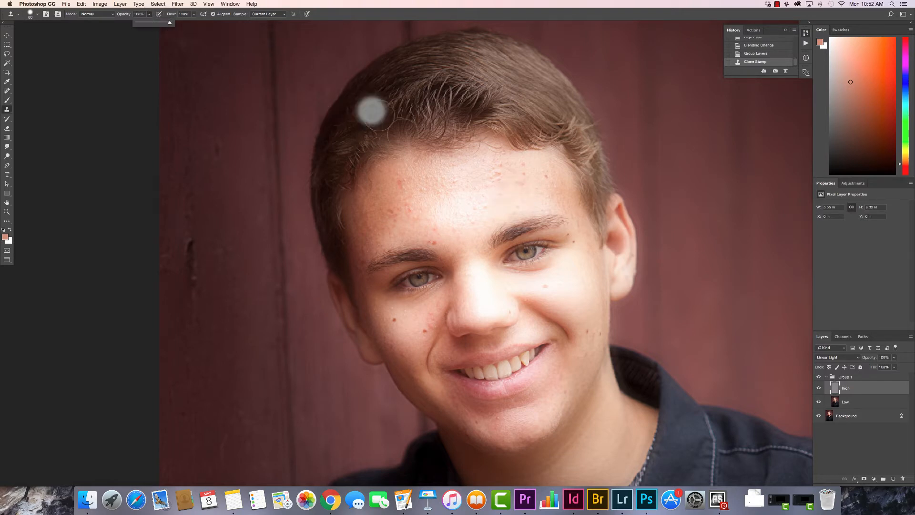
click(496, 191)
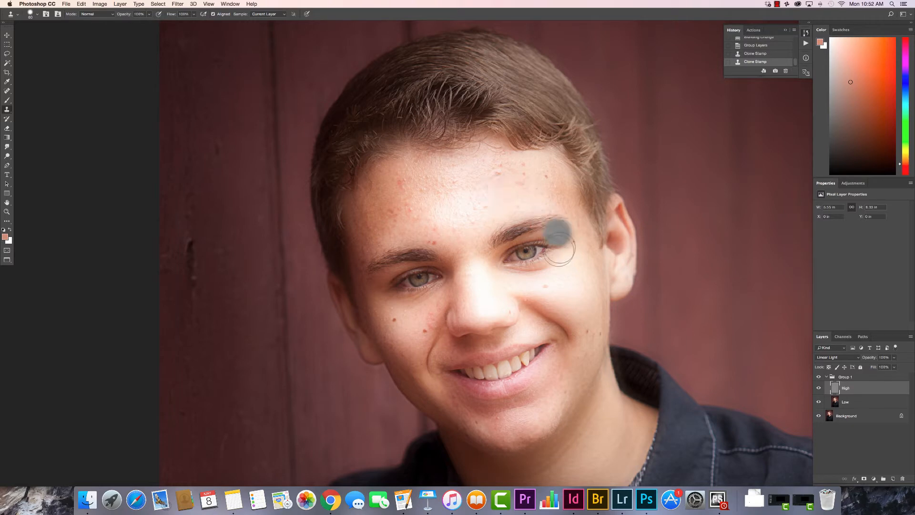
alt+click(573, 295)
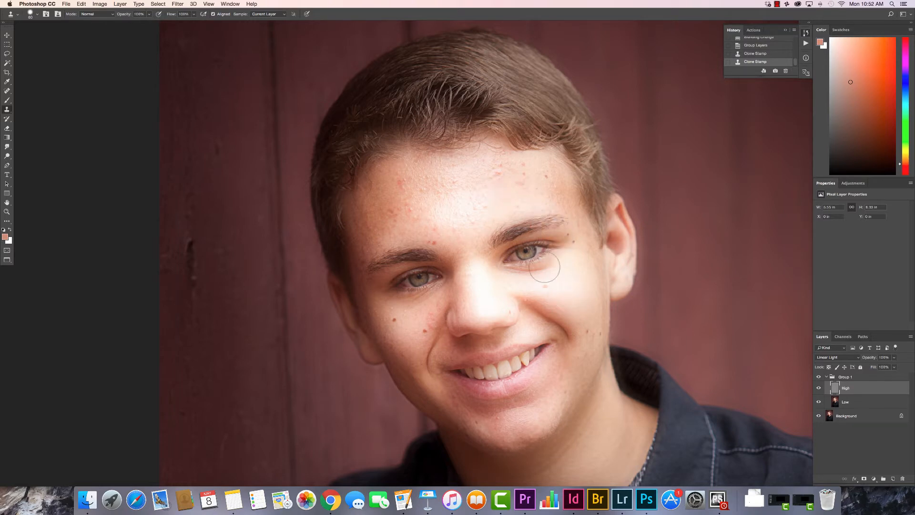
click(471, 218)
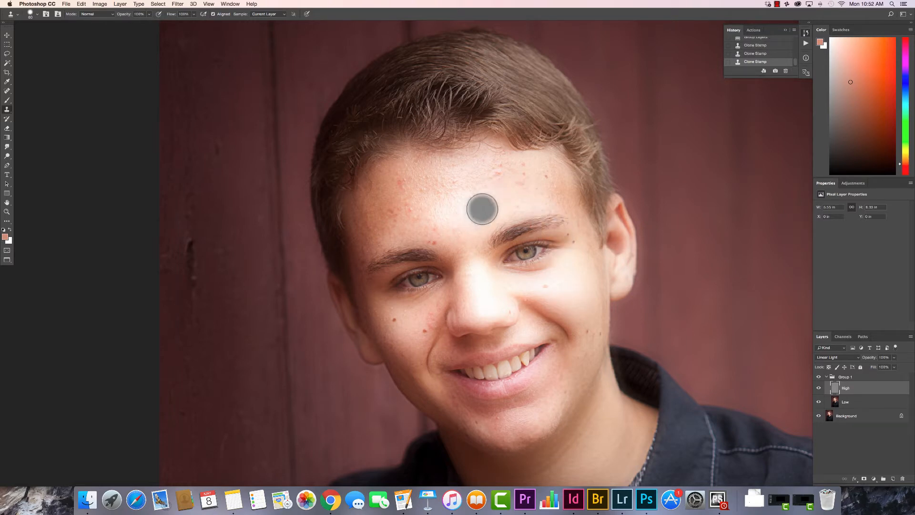
click(482, 210)
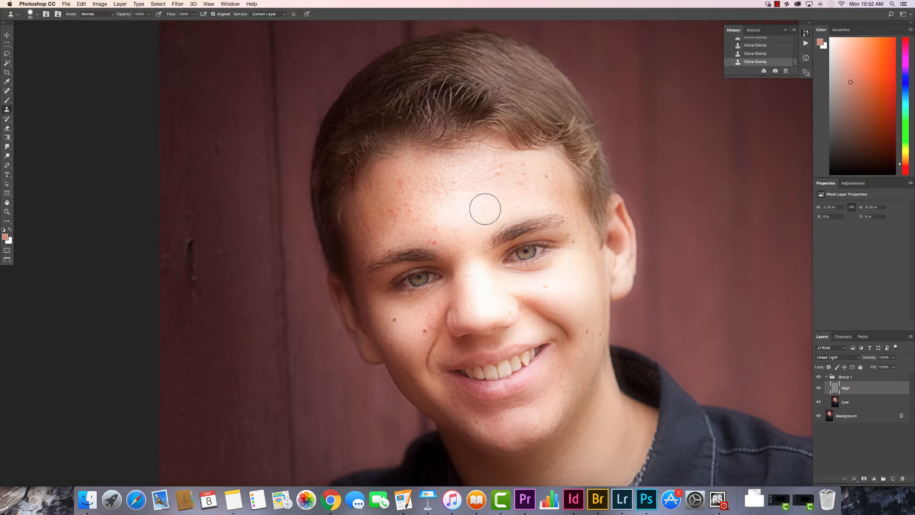
Step: Clone clean skin texture over the blemishes above the left eyebrow and across the forehead, reducing the brush size for smaller spots
alt+click(570, 291)
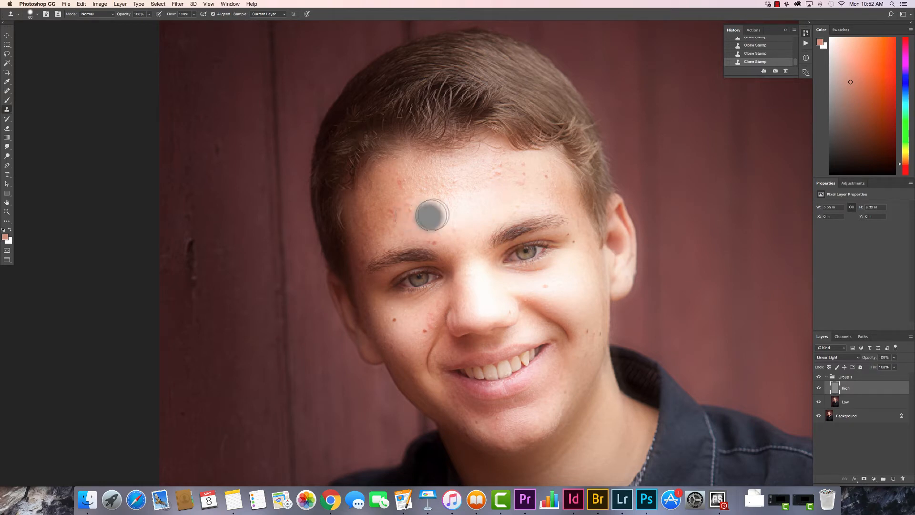
key(alt)
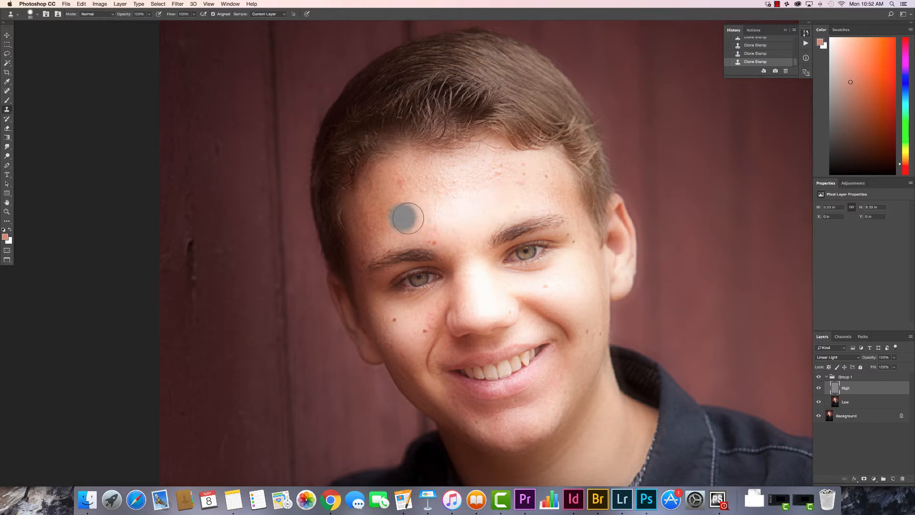
key(alt)
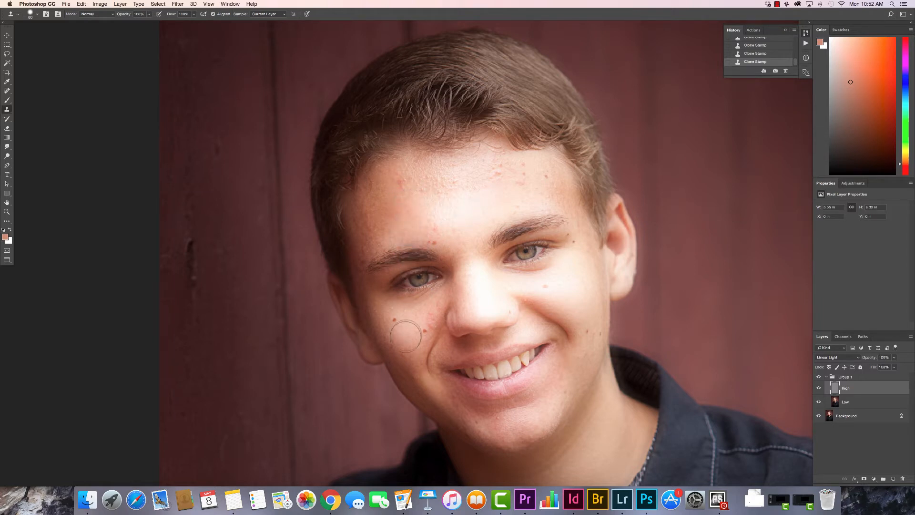
key(bracketleft)
key(bracketleft)
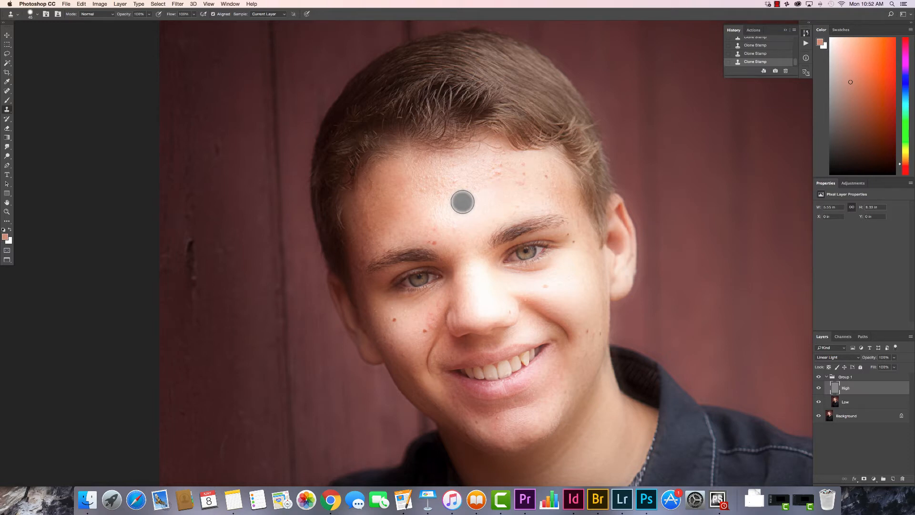
Step: Use the Spot Healing Brush on the High layer to remove blemishes on the upper forehead and between the eyebrows
drag(6, 90, 42, 91)
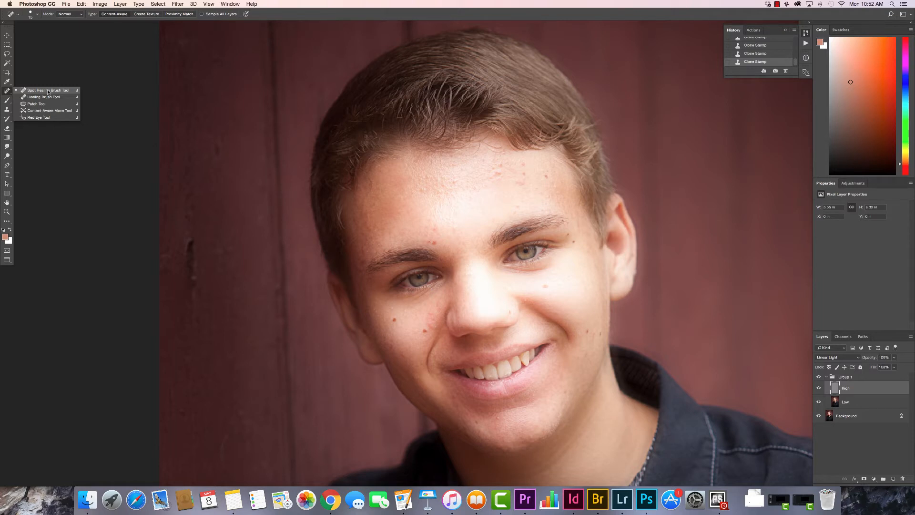
click(48, 90)
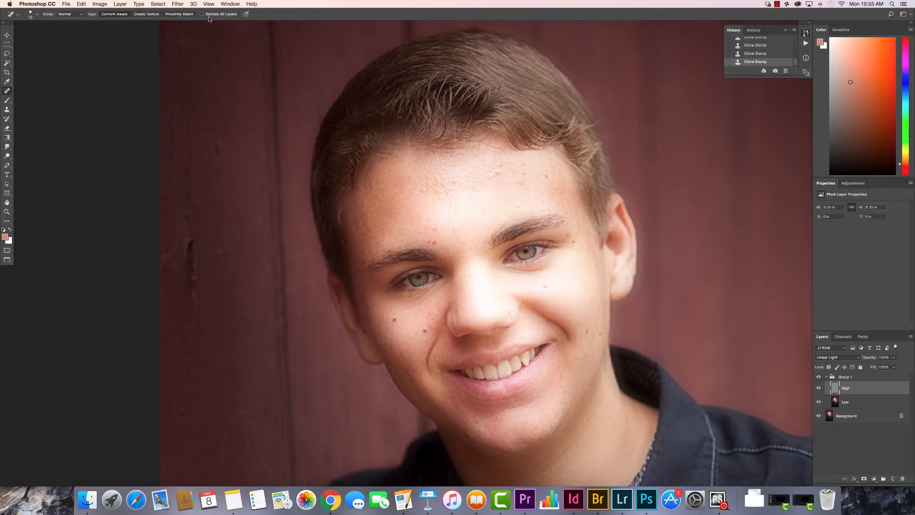
click(499, 173)
click(501, 167)
click(436, 243)
click(431, 240)
click(436, 229)
click(438, 227)
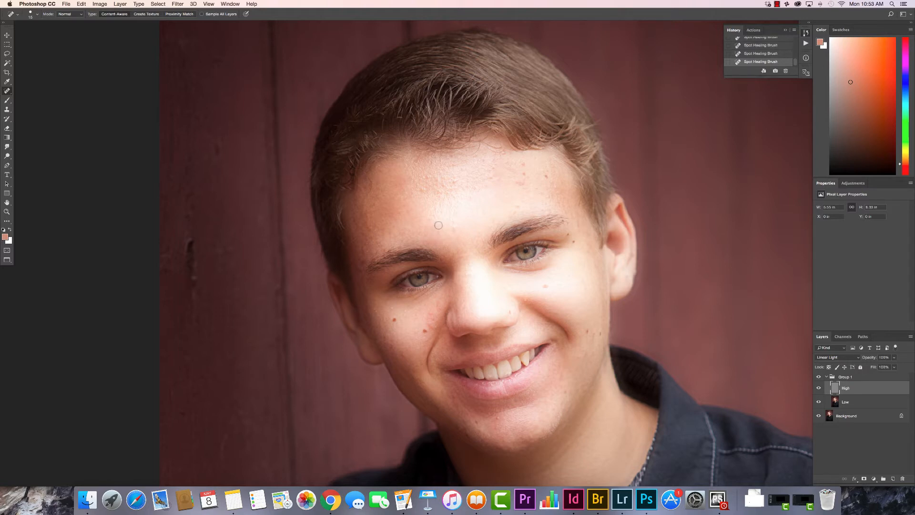
Step: Heal the small blemishes on the left cheek and beside the nose, leaving the moles in place
click(392, 307)
click(405, 310)
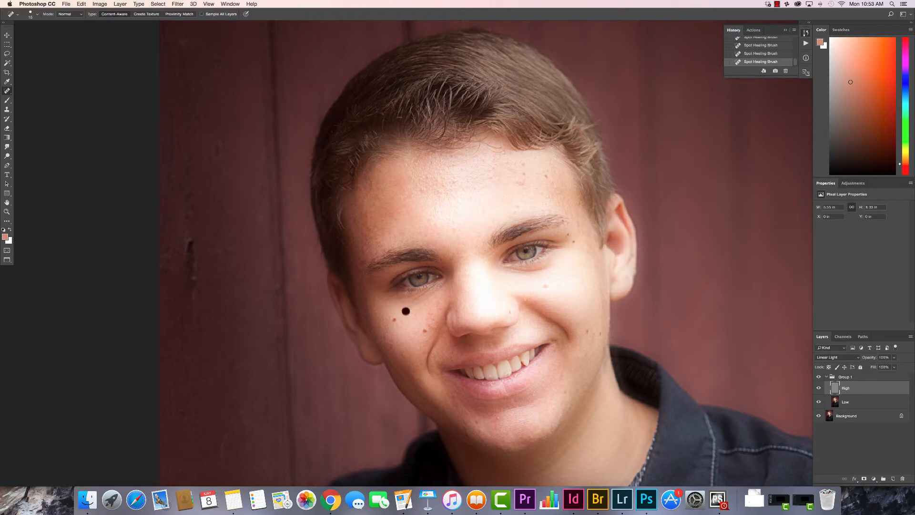
click(412, 316)
click(405, 353)
click(435, 326)
drag(429, 312, 439, 307)
click(428, 322)
Step: Heal the remaining spots in the centre and on the right side of the forehead with the Spot Healing Brush
drag(523, 181, 520, 177)
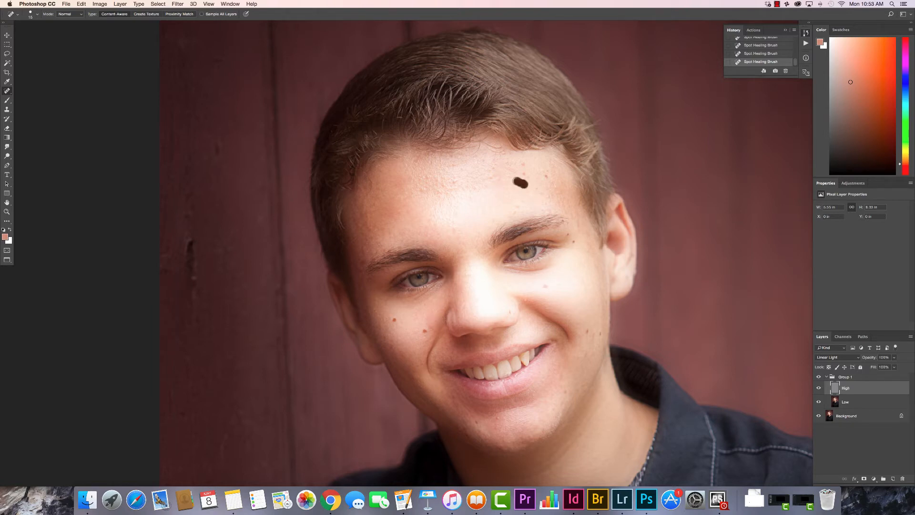
click(523, 163)
click(455, 180)
click(550, 195)
Step: Heal the blemishes on the chin and along the lower jaw with the Spot Healing Brush
click(496, 419)
click(500, 446)
click(508, 448)
click(547, 420)
Step: Clone texture from the left side of the forehead over the uneven skin in its centre using the Clone Stamp
key(super+minus)
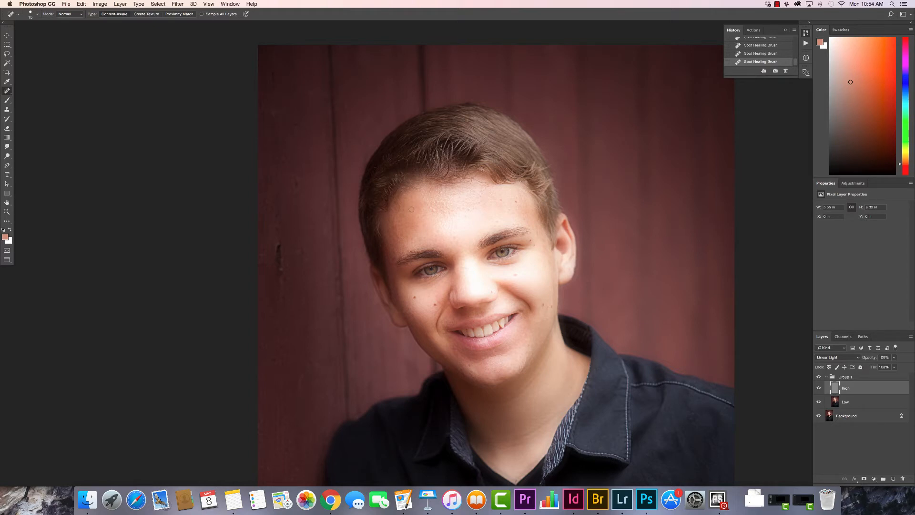
key(s)
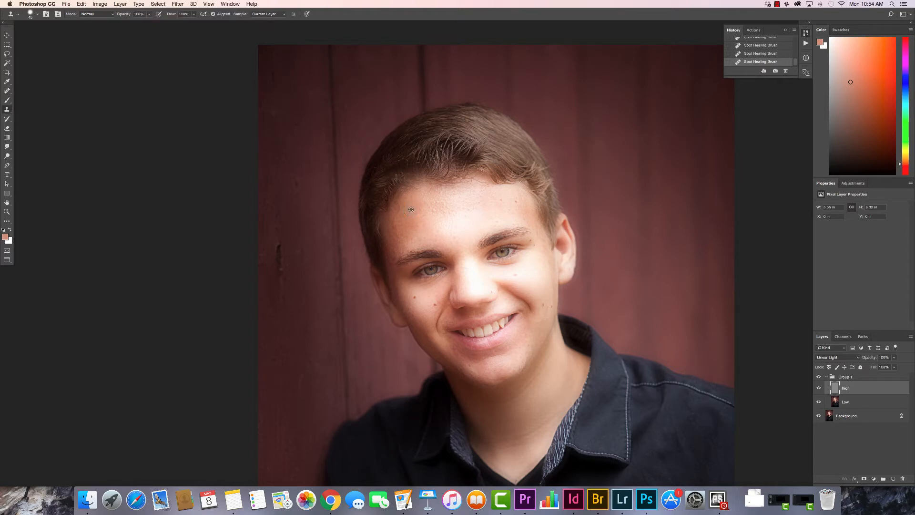
alt+click(410, 209)
click(436, 206)
click(451, 202)
click(441, 211)
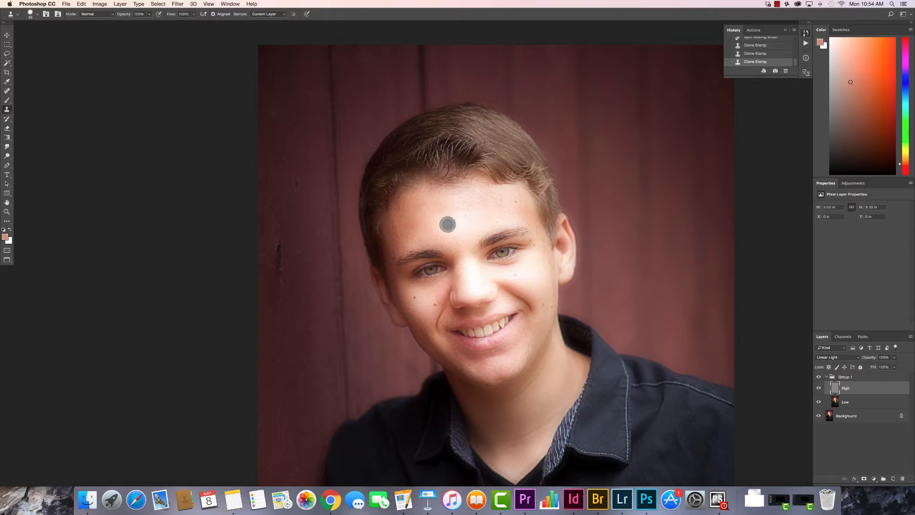
alt+click(412, 206)
drag(447, 205, 466, 206)
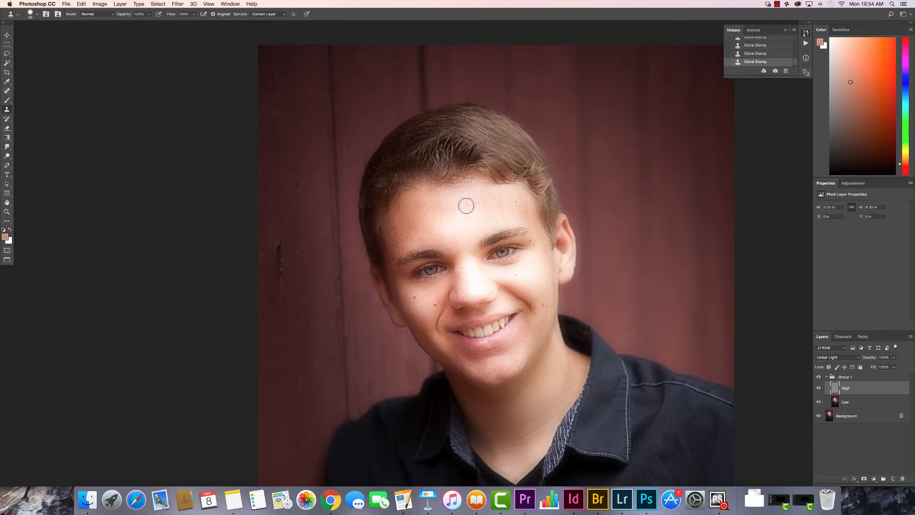
alt+click(413, 209)
drag(478, 198, 474, 206)
Step: Select the Low layer and hide the High layer to show only the blurred skin tones
click(850, 403)
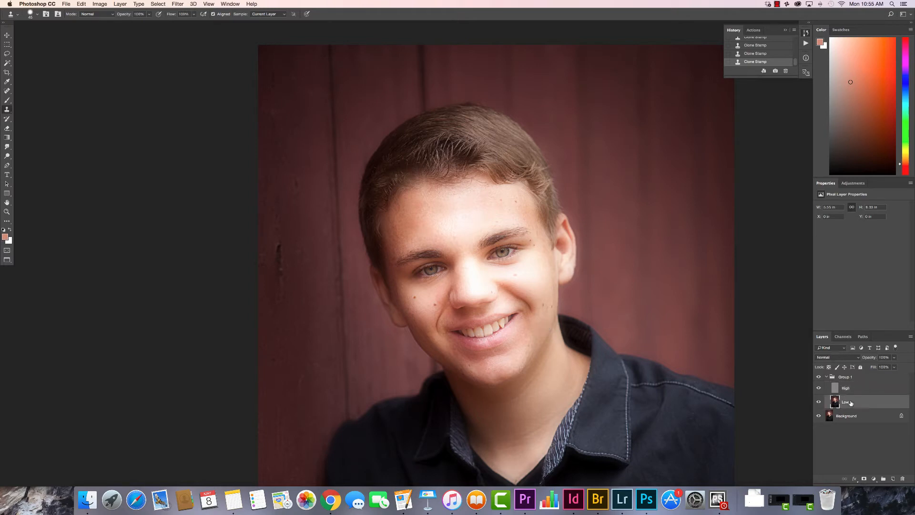
click(820, 388)
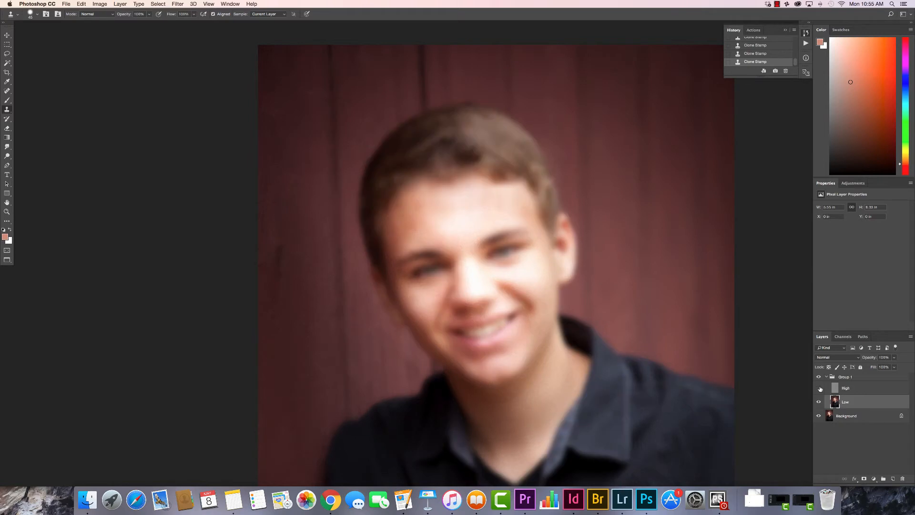
Step: Show the High layer again and set up the Brush tool with a very low flow for painting on the Low layer
click(820, 388)
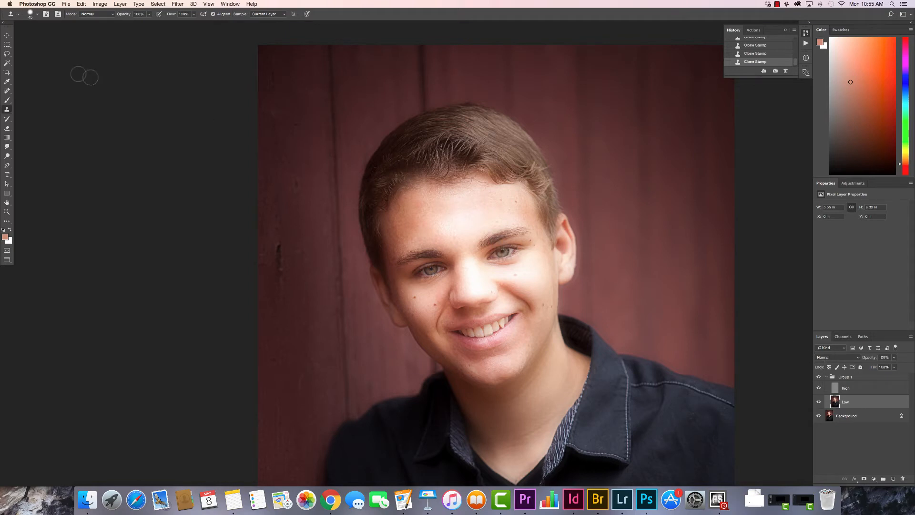
click(9, 100)
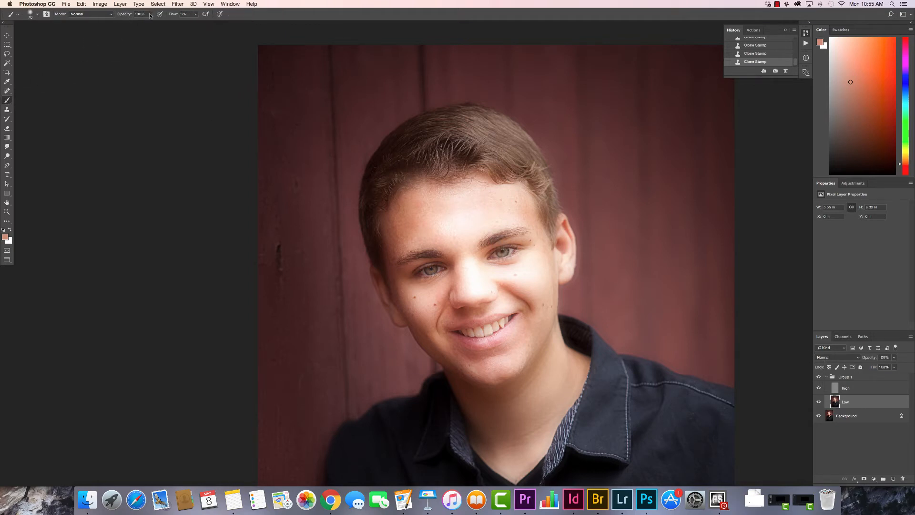
click(195, 14)
mouse_move(194, 22)
mouse_down()
mouse_move(226, 22)
mouse_move(196, 26)
mouse_up()
Step: Sample a skin tone from the cheek beside the mouth and brush it over the chin area below the lips
alt+click(445, 341)
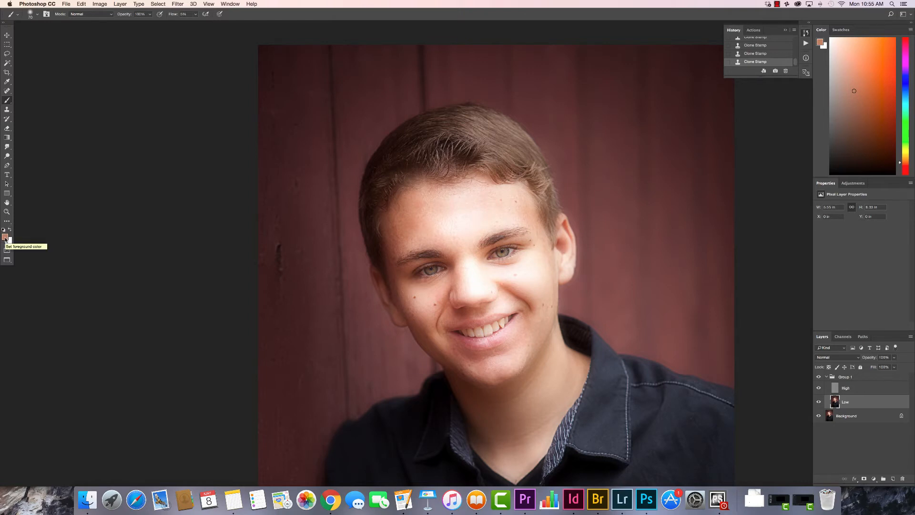
key(d)
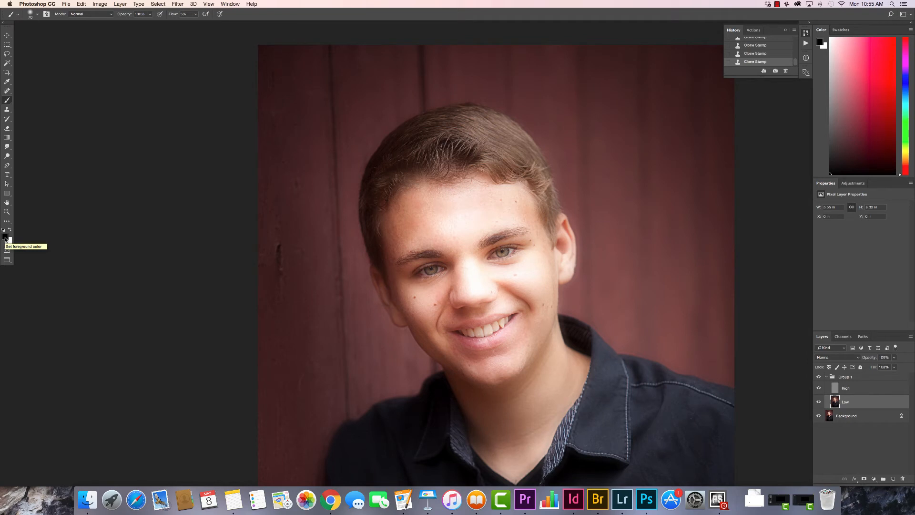
alt+click(442, 338)
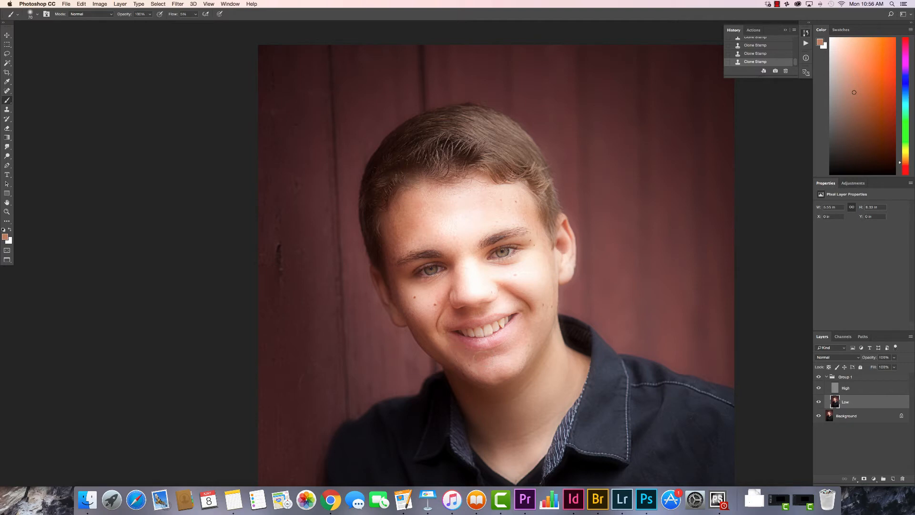
mouse_move(474, 356)
mouse_down()
mouse_move(458, 356)
mouse_move(460, 344)
mouse_move(450, 355)
mouse_move(473, 363)
mouse_up()
click(450, 348)
Step: Brush the sampled skin tone over the uneven patches above the upper lip and beside the right corner of the mouth
key(super+plus)
key(super+plus)
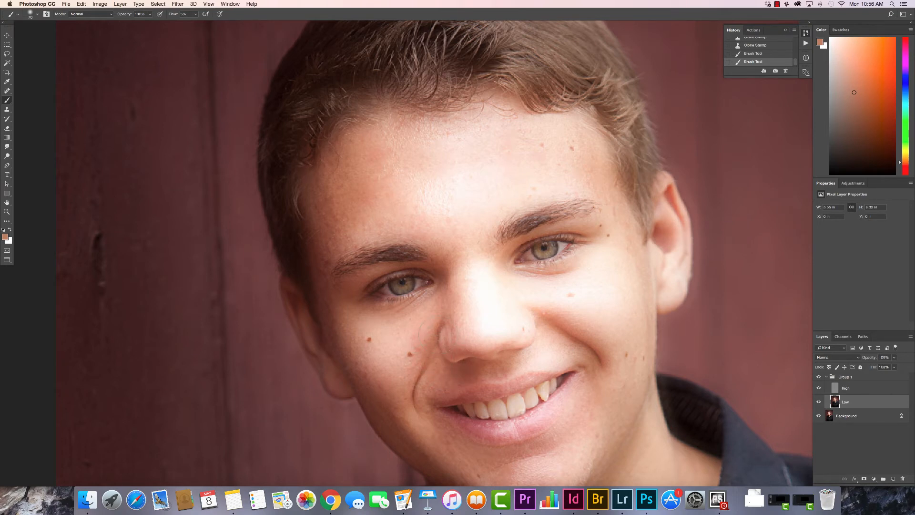
drag(466, 370, 459, 370)
mouse_move(593, 397)
mouse_down()
mouse_move(560, 462)
mouse_move(578, 434)
mouse_up()
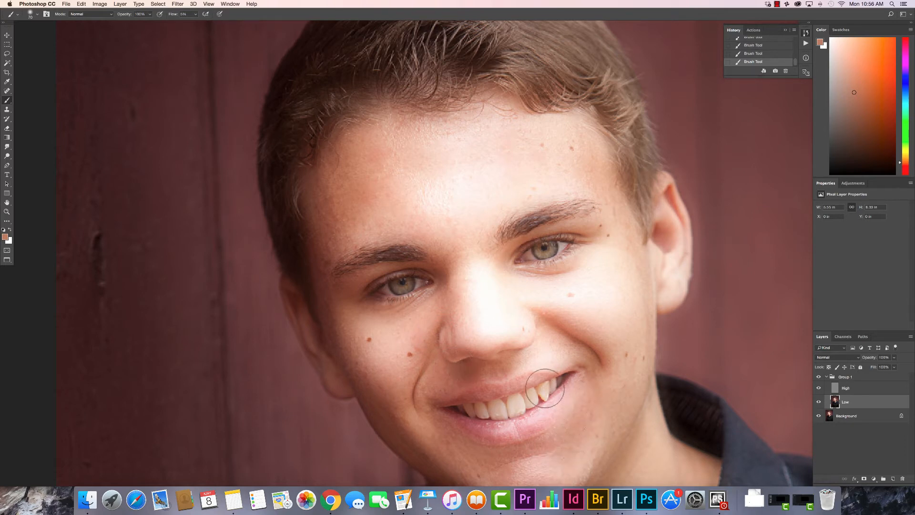
drag(608, 399, 627, 399)
Step: Sample the lower lip's colour and paint it with a smaller brush along the pale middle and right part of that lip
alt+click(479, 429)
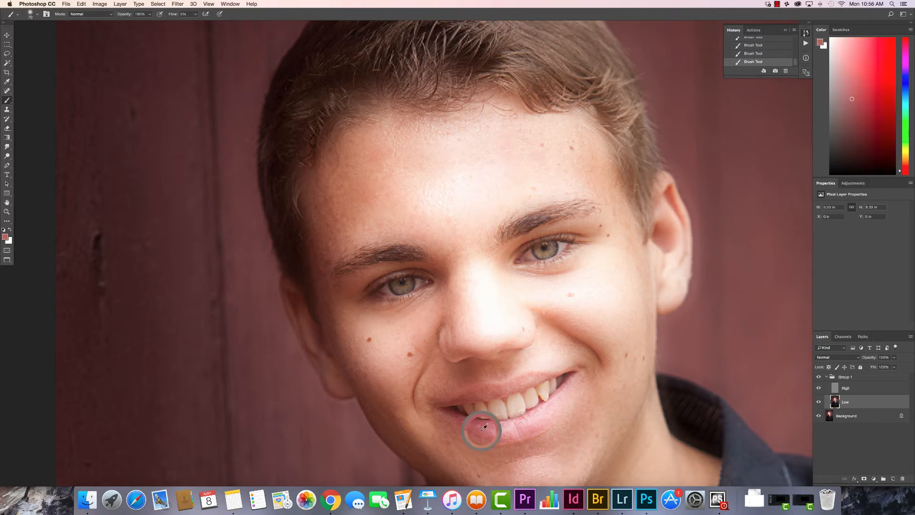
key(bracketleft)
key(bracketleft)
key(bracketleft)
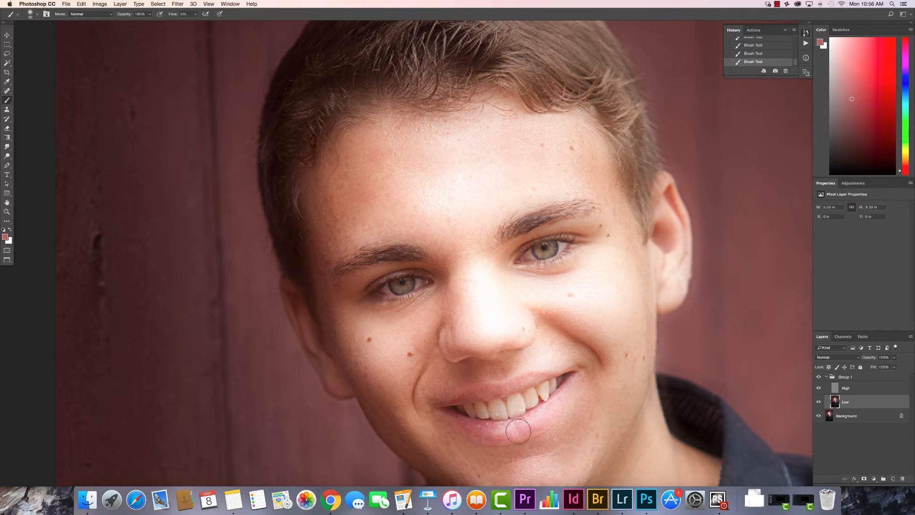
drag(516, 430, 551, 411)
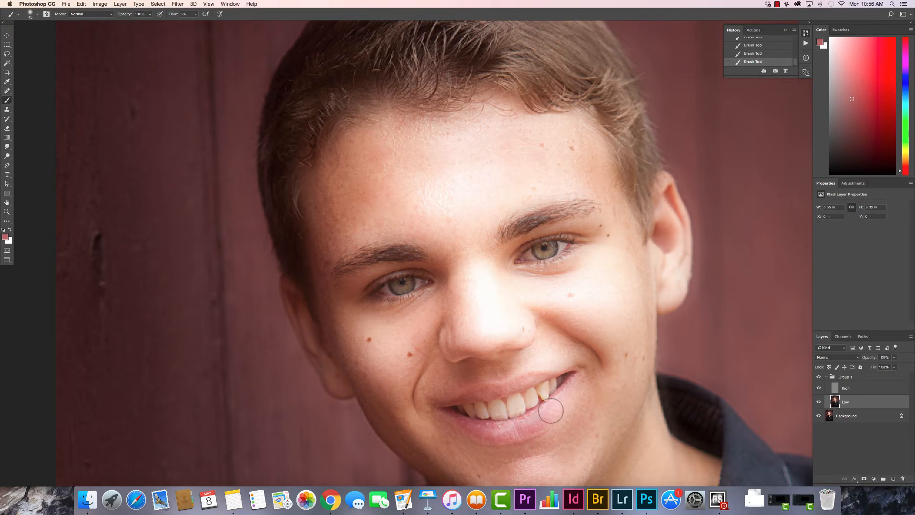
Step: Even out the colour at the right corner of the lower lip with a much smaller brush
key(bracketleft)
key(bracketleft)
key(bracketleft)
key(bracketleft)
drag(564, 391, 548, 410)
Step: Enlarge the brush slightly and sample fresh lip tones from the upper and lower lips
alt+click(489, 386)
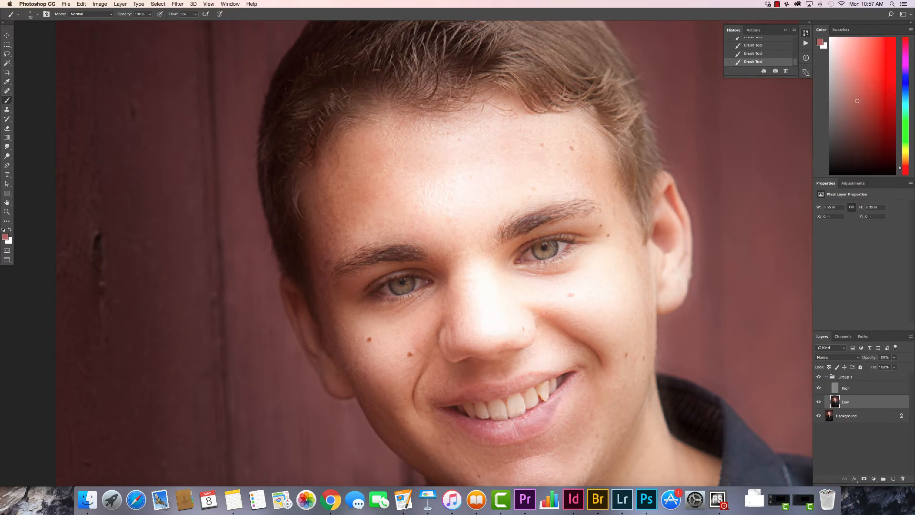
key(])
key(])
key(])
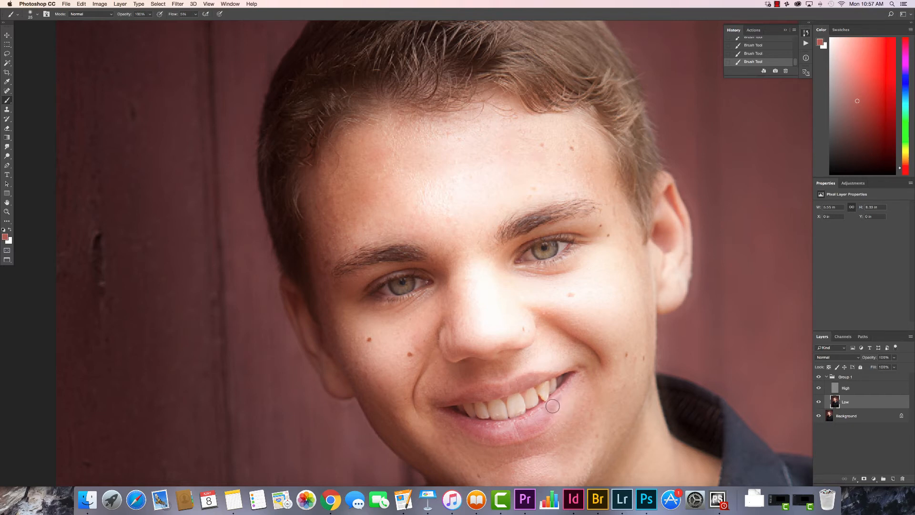
alt+click(537, 424)
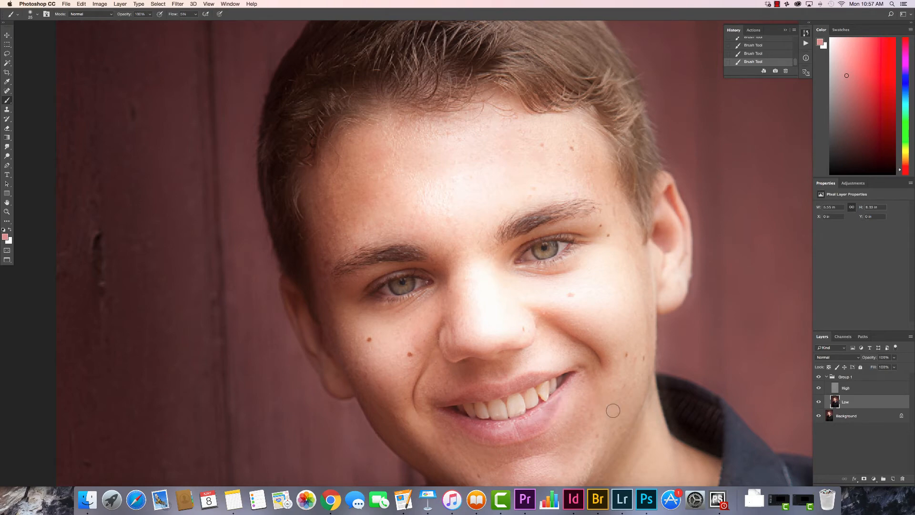
Step: Compare the portrait before and after retouching by toggling the visibility of Group 1 at different magnifications
key(super+minus)
key(super+minus)
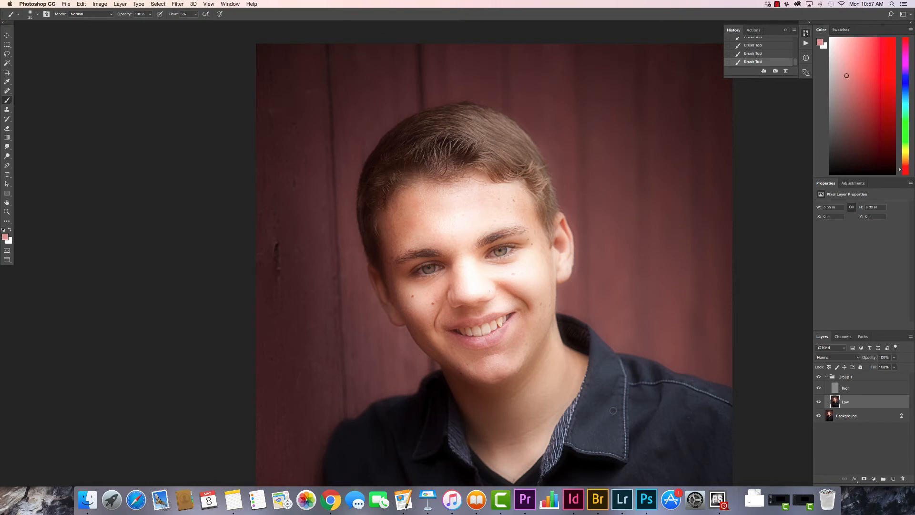
click(818, 377)
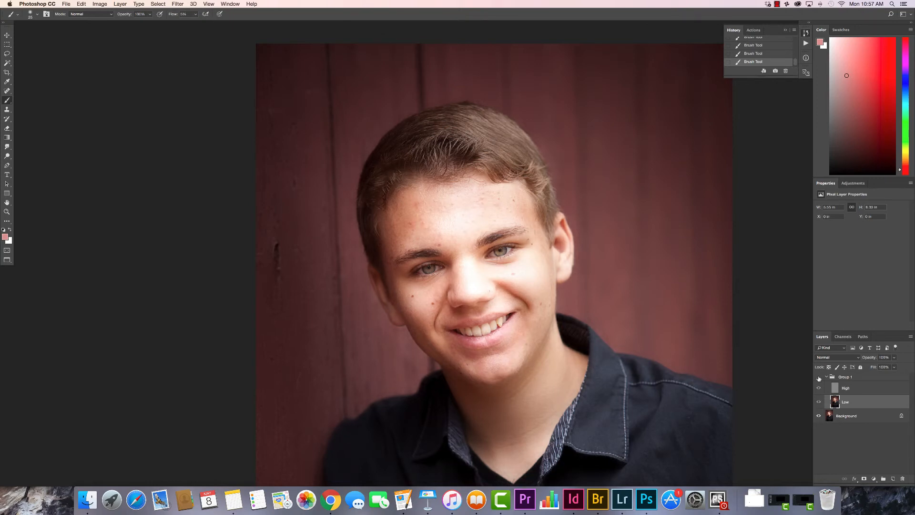
click(818, 378)
click(819, 377)
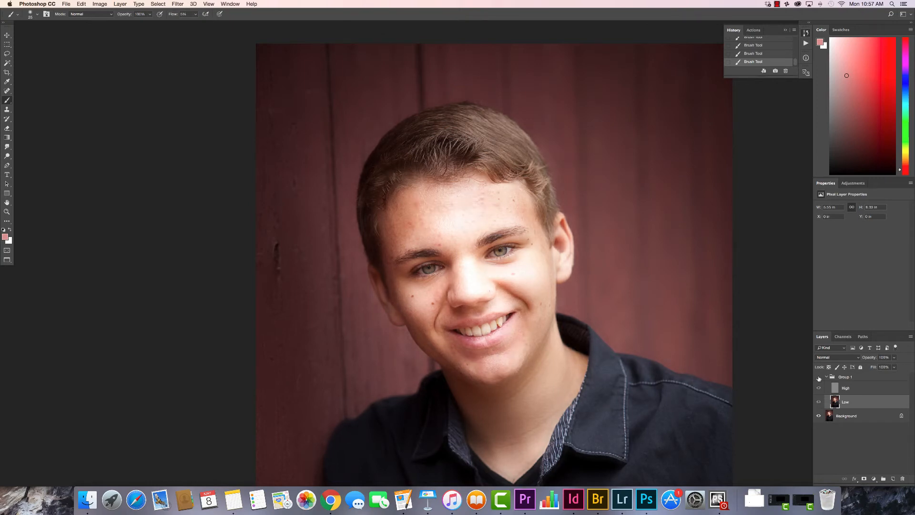
click(819, 378)
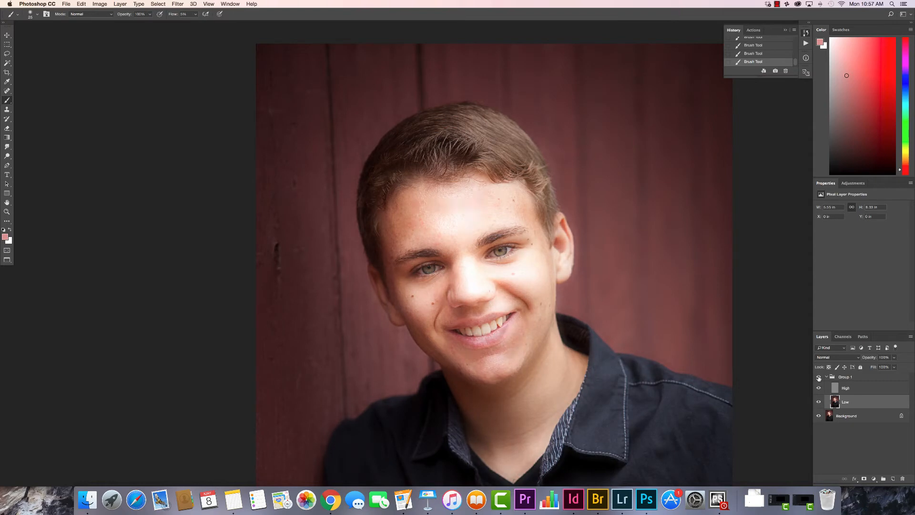
click(818, 378)
click(819, 378)
key(super+minus)
key(super+minus)
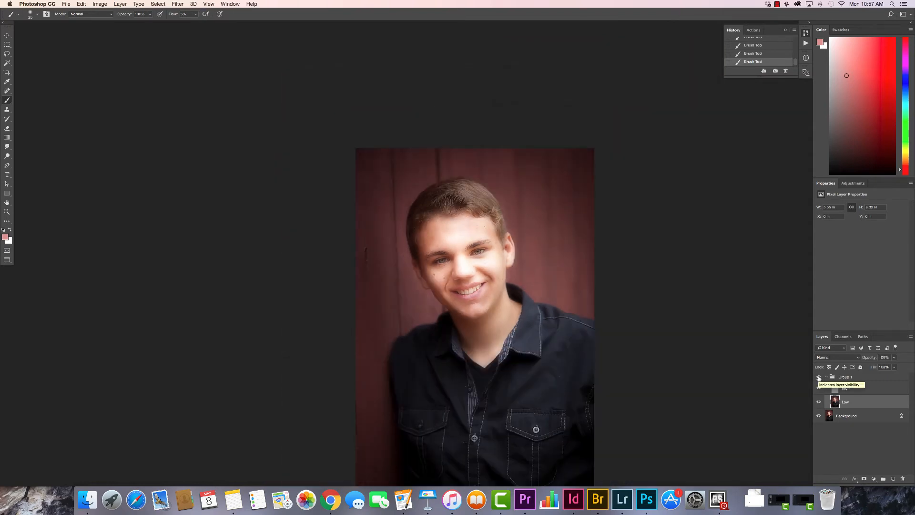
click(819, 377)
click(819, 378)
key(super+plus)
key(super+plus)
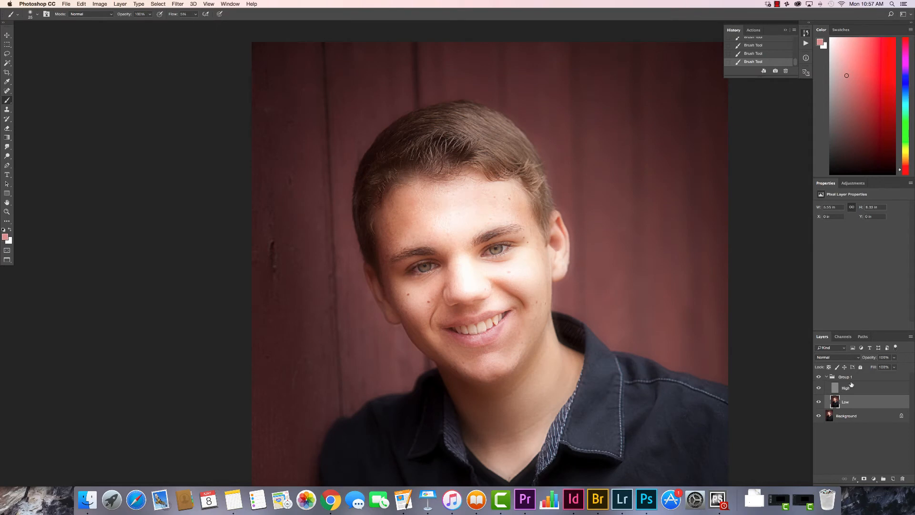
Step: Add a Levels adjustment layer in Group 1 above the High layer and darken the midtones to about 0.67
click(867, 378)
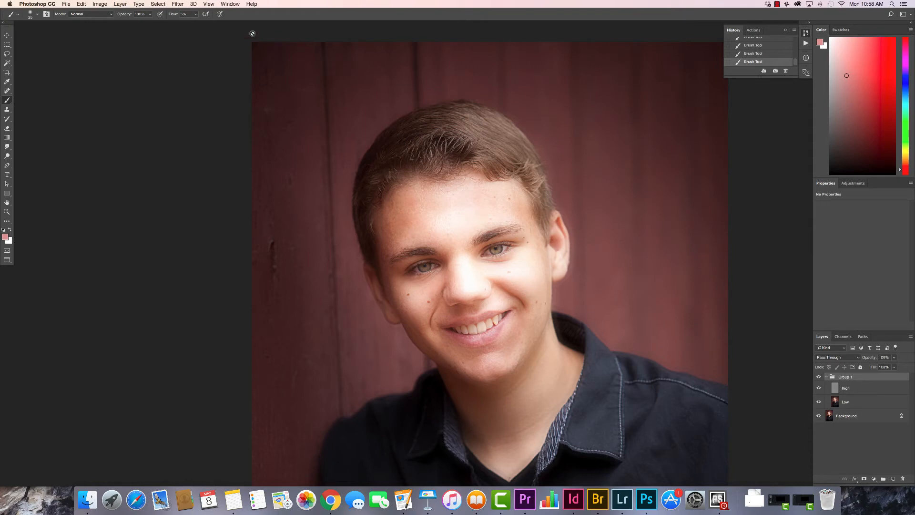
click(126, 4)
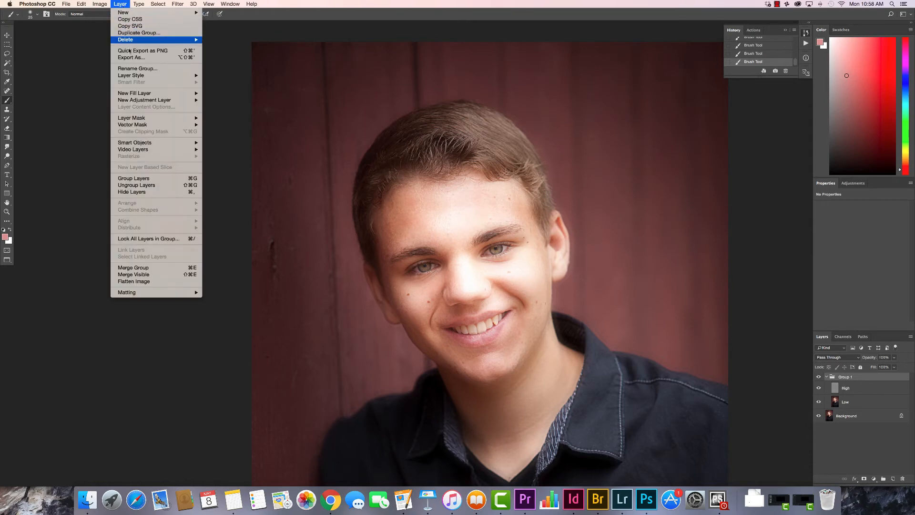
mouse_move(140, 101)
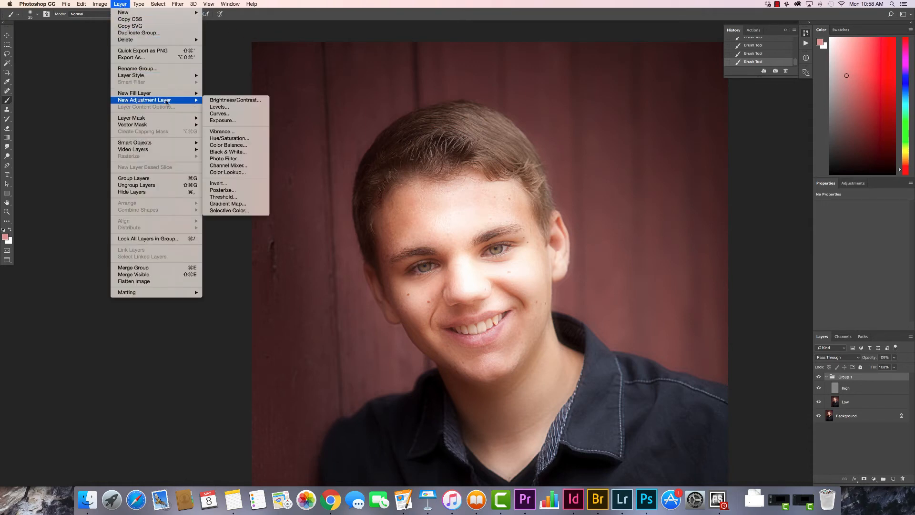
click(231, 110)
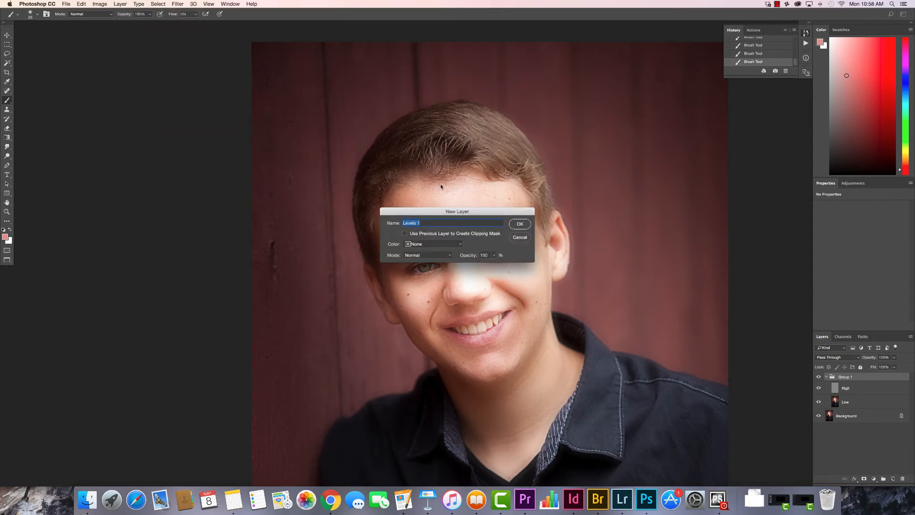
click(520, 225)
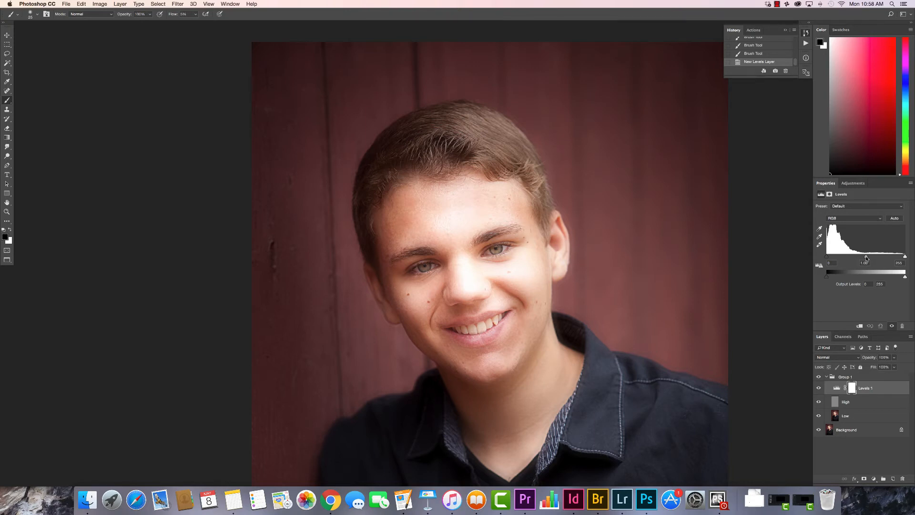
drag(866, 258, 875, 258)
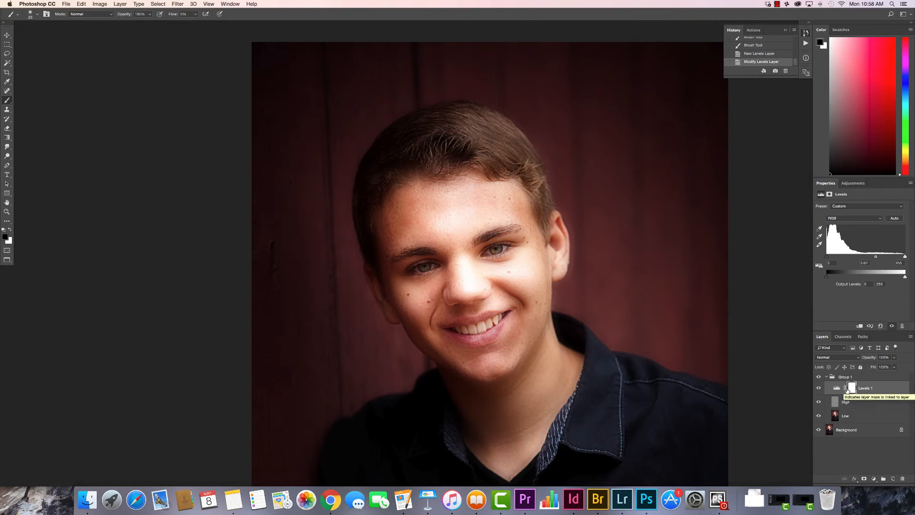
Step: Invert the Levels 1 layer mask to solid black to hide the darkening
alt+click(853, 388)
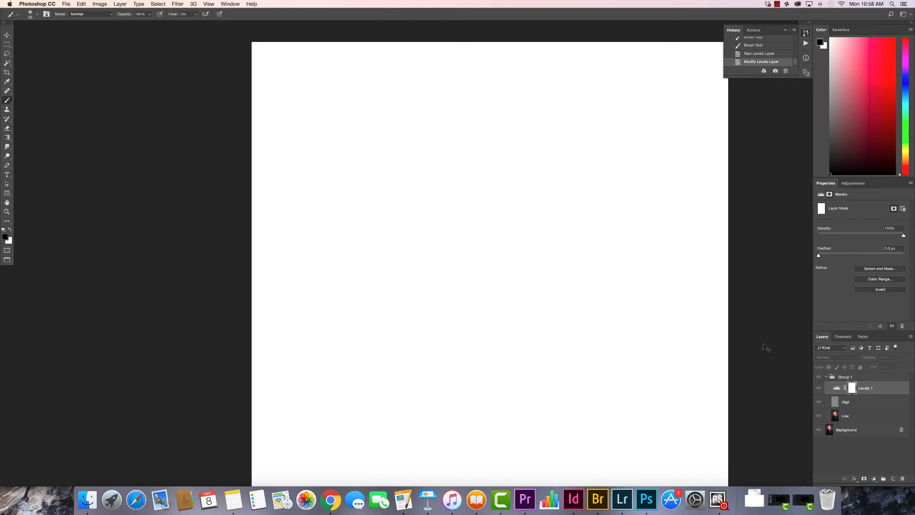
key(super+i)
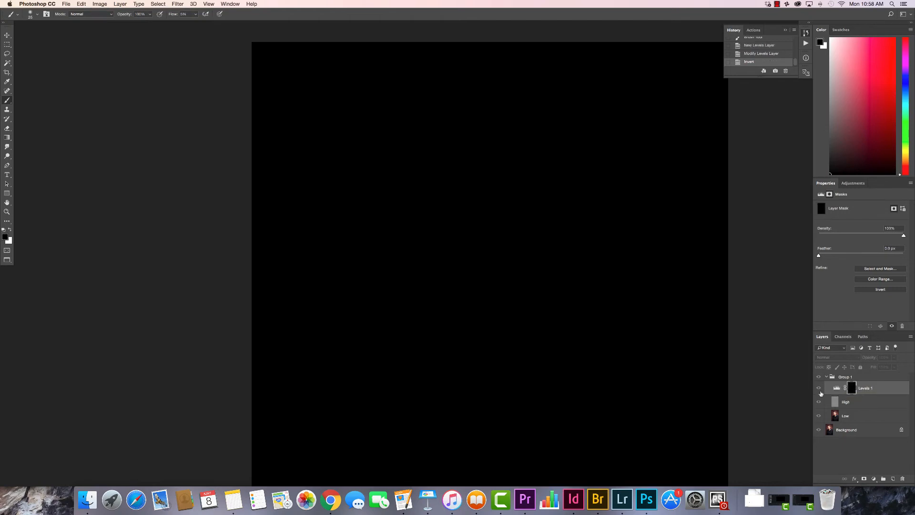
click(819, 389)
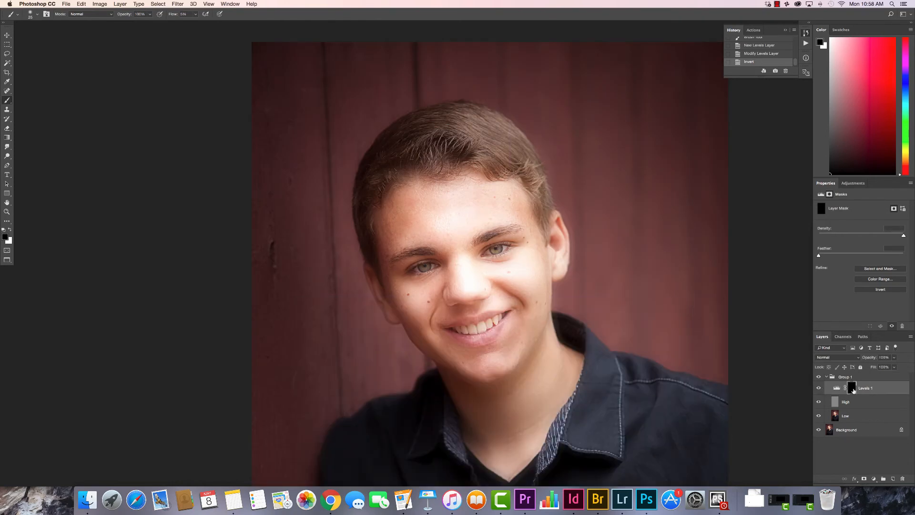
key(super+i)
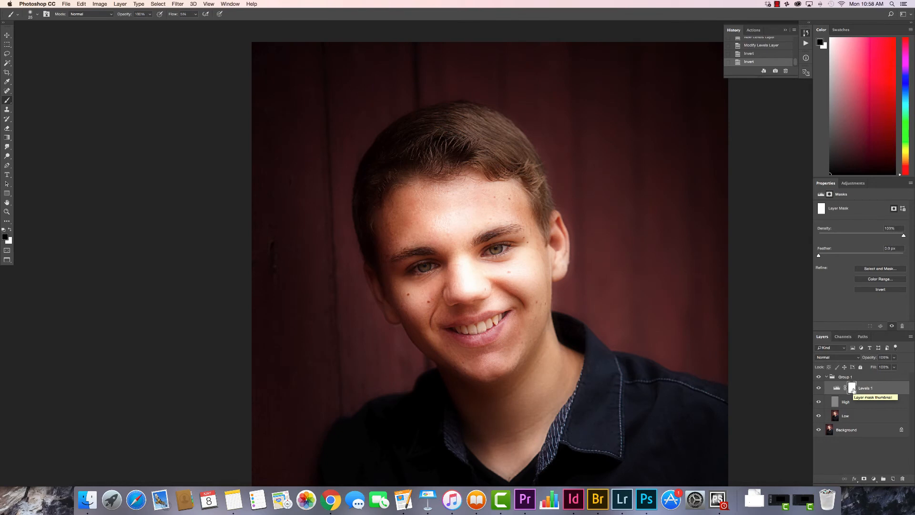
key(super+i)
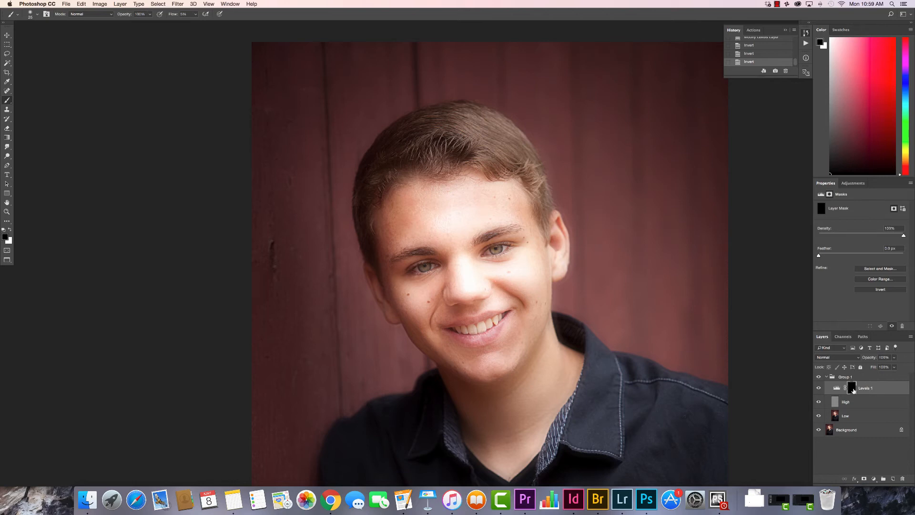
Step: Set the brush to white paint with 100% flow, about 17% opacity and a size of 200
key(x)
click(195, 13)
drag(195, 23, 269, 33)
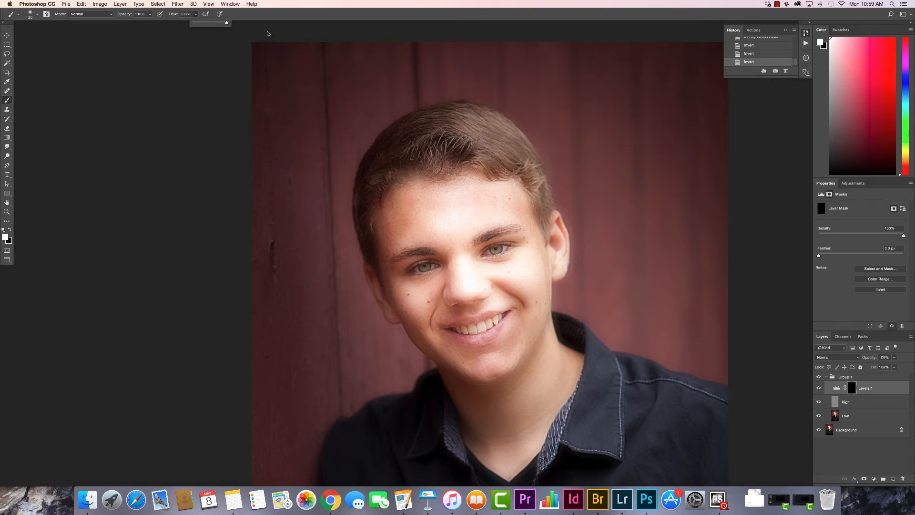
click(150, 15)
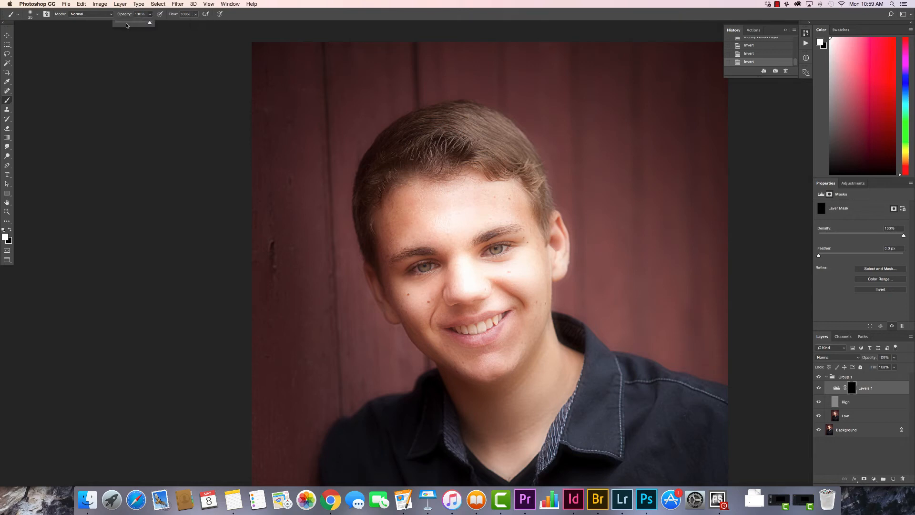
drag(126, 24, 122, 23)
key(bracketright)
key(bracketright)
key(bracketright)
key(bracketright)
key(bracketright)
key(bracketright)
key(bracketright)
key(bracketright)
key(bracketright)
key(bracketright)
key(bracketright)
key(bracketright)
key(bracketright)
key(bracketright)
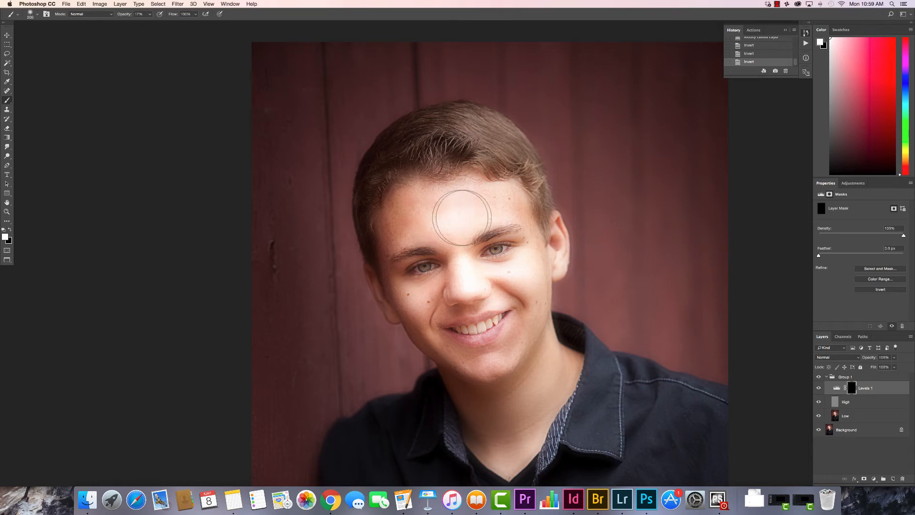
Step: Paint on the Levels 1 mask over the bright nose and right cheek, and compare with the layer hidden and shown
mouse_move(521, 256)
mouse_down()
mouse_move(524, 274)
mouse_move(490, 265)
mouse_move(479, 274)
mouse_up()
click(524, 274)
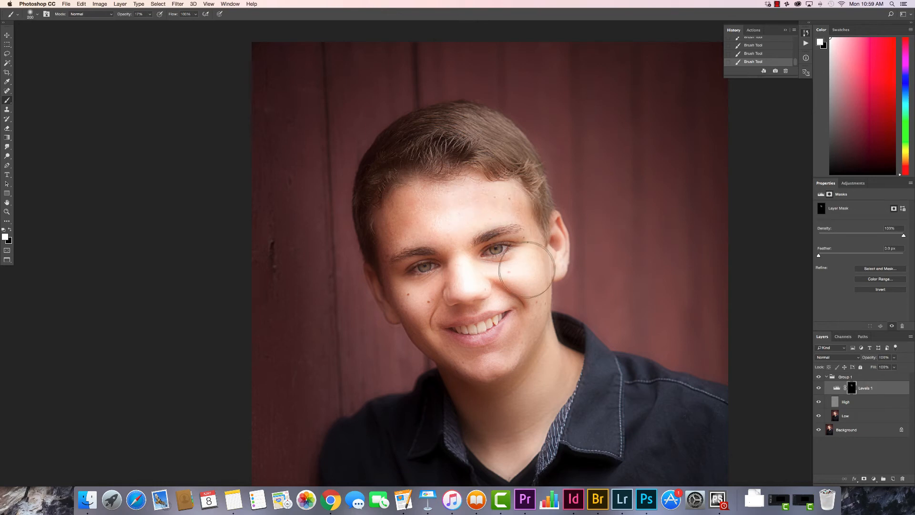
click(819, 388)
click(819, 388)
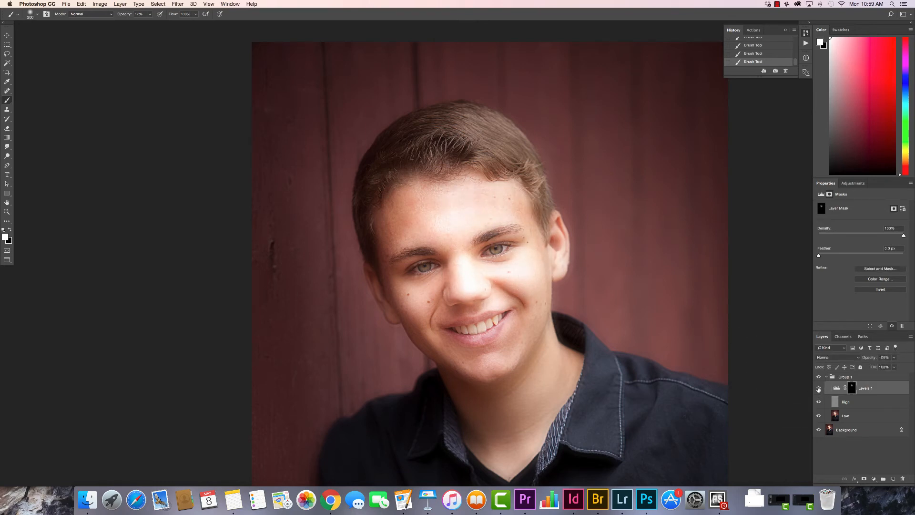
Step: Compare the portrait with the Levels 1 adjustment hidden and shown, at both close and full-image views
click(818, 388)
click(818, 389)
click(819, 388)
click(819, 389)
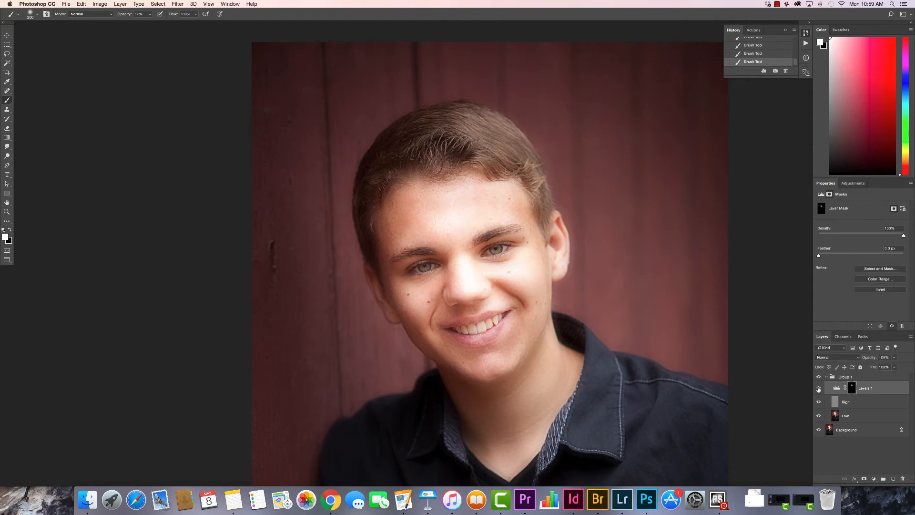
key(bracketleft)
key(bracketleft)
key(bracketleft)
key(bracketleft)
key(bracketleft)
key(bracketleft)
key(bracketleft)
key(bracketleft)
key(bracketleft)
key(x)
key(super+minus)
key(super+minus)
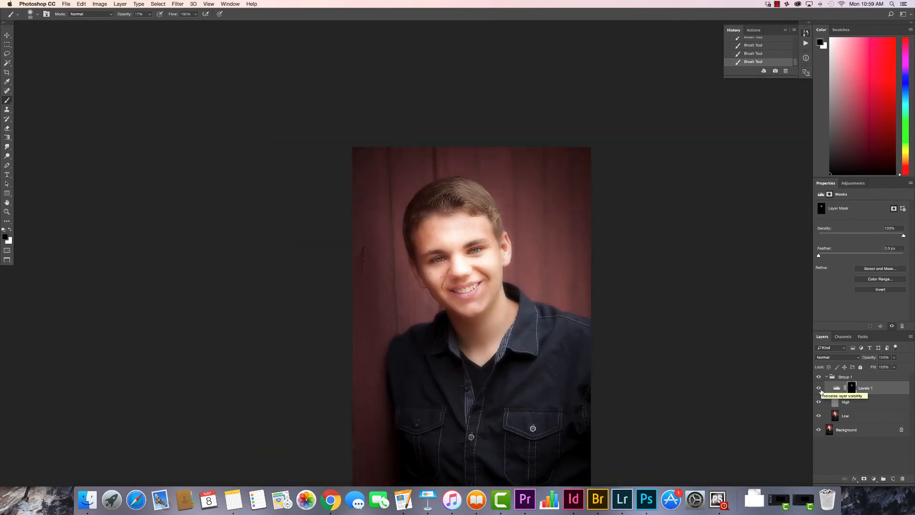
click(819, 388)
click(819, 388)
key(x)
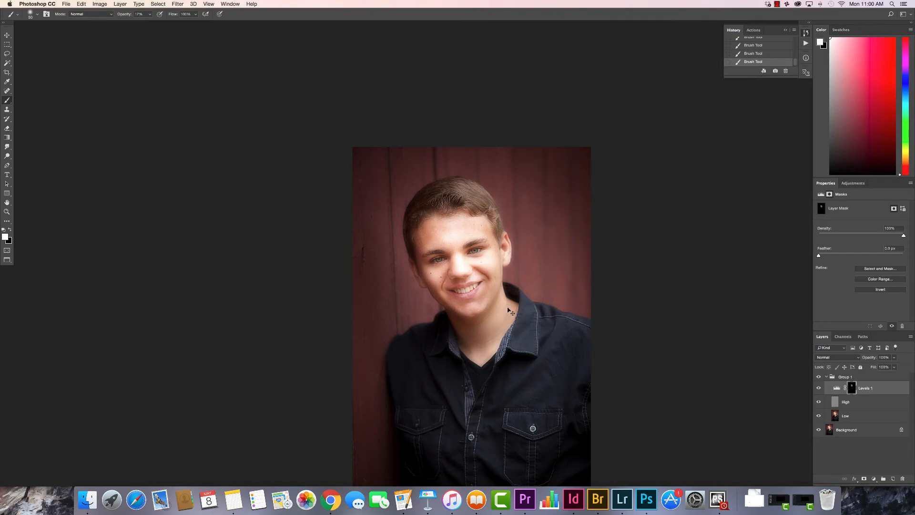
key(super+plus)
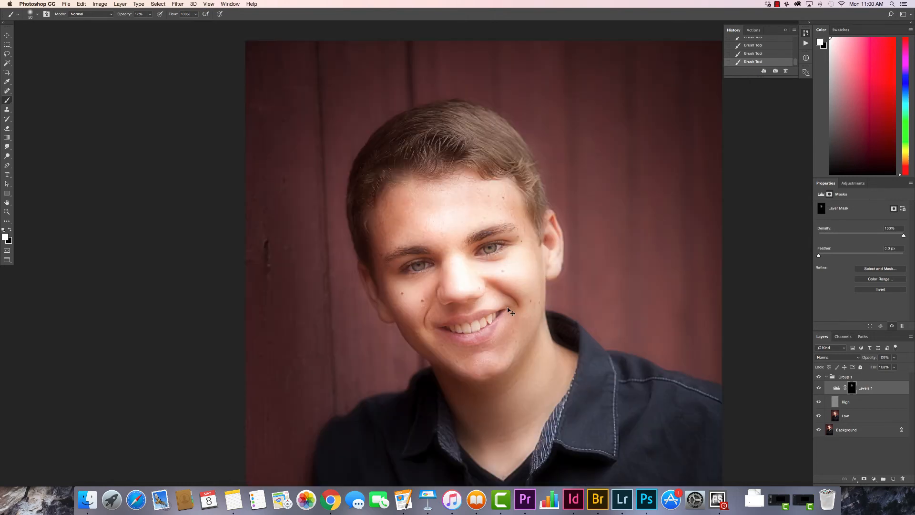
key(super+minus)
Step: Add a Soft Light layer filled with 50% gray above Levels 1, and reset the brush colors to default black and white
click(836, 388)
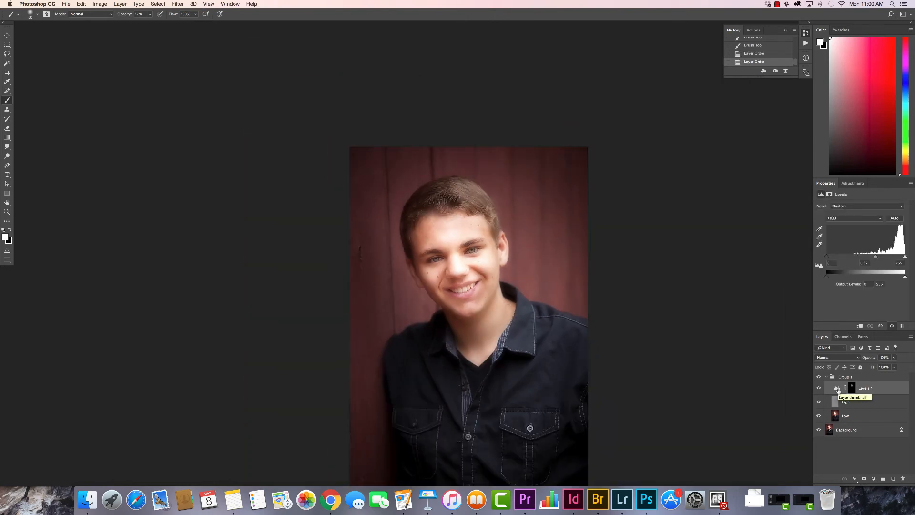
key(super+shift+n)
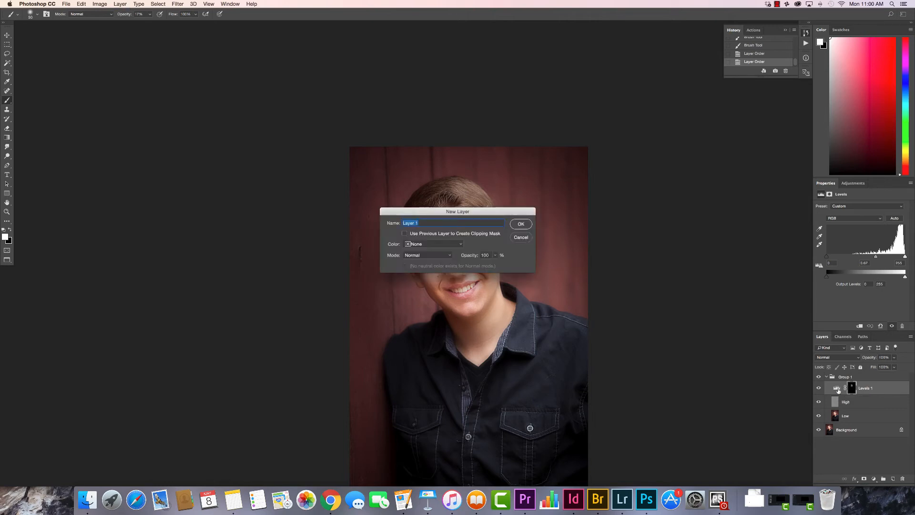
click(431, 257)
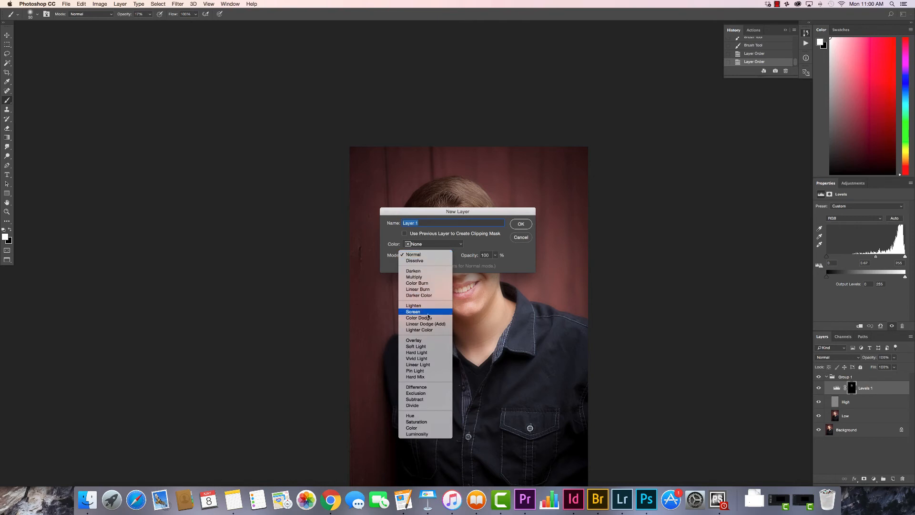
click(427, 347)
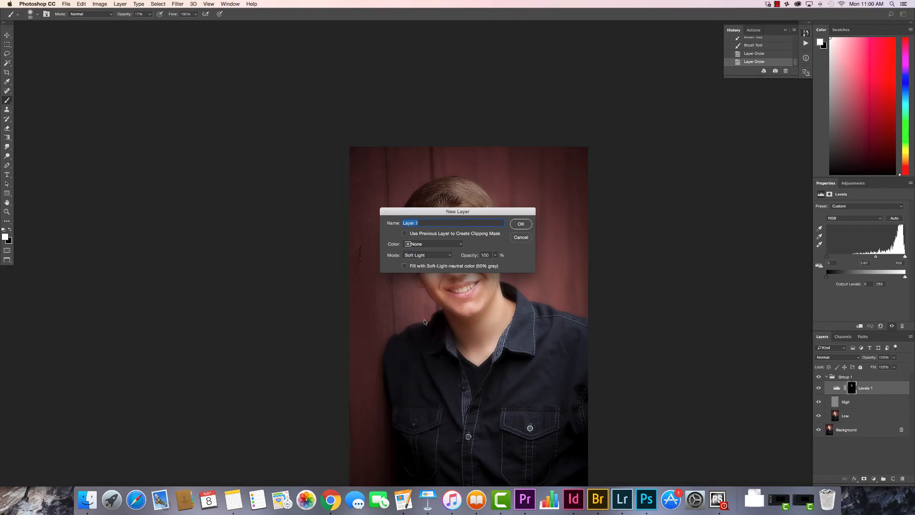
click(421, 256)
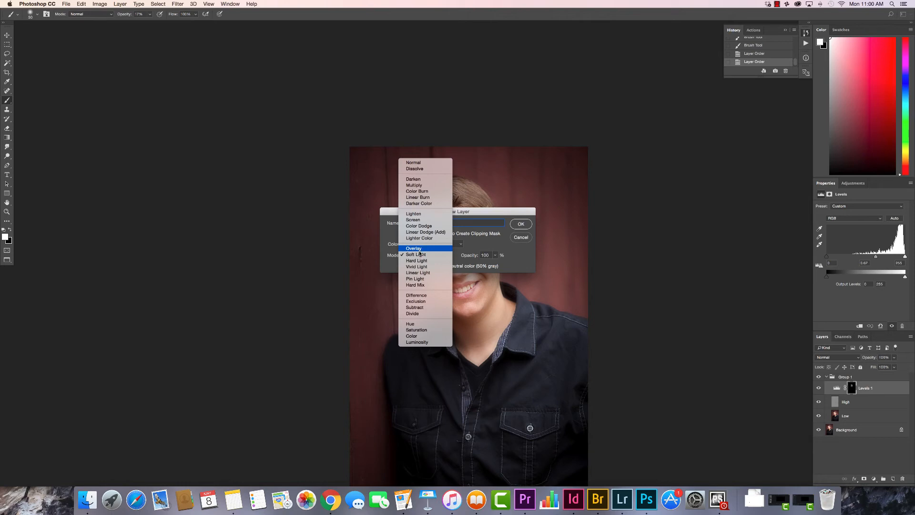
click(419, 255)
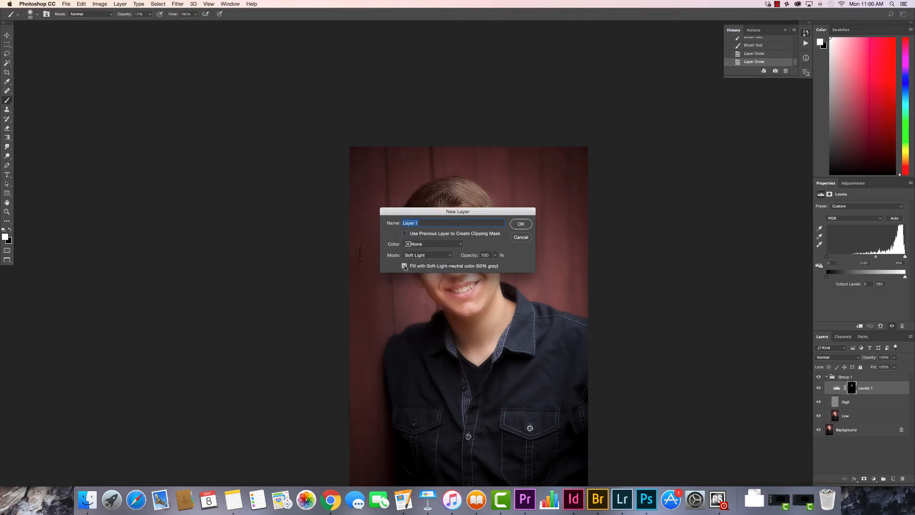
click(405, 266)
click(518, 224)
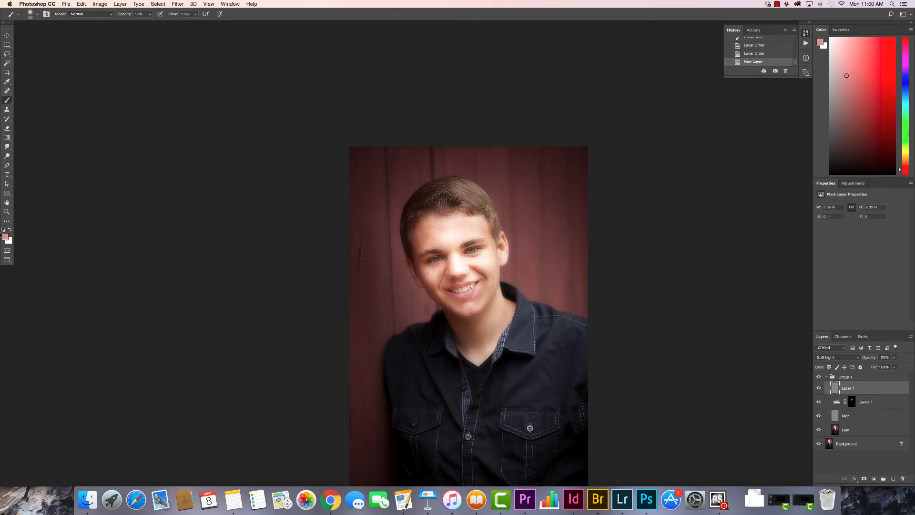
click(4, 230)
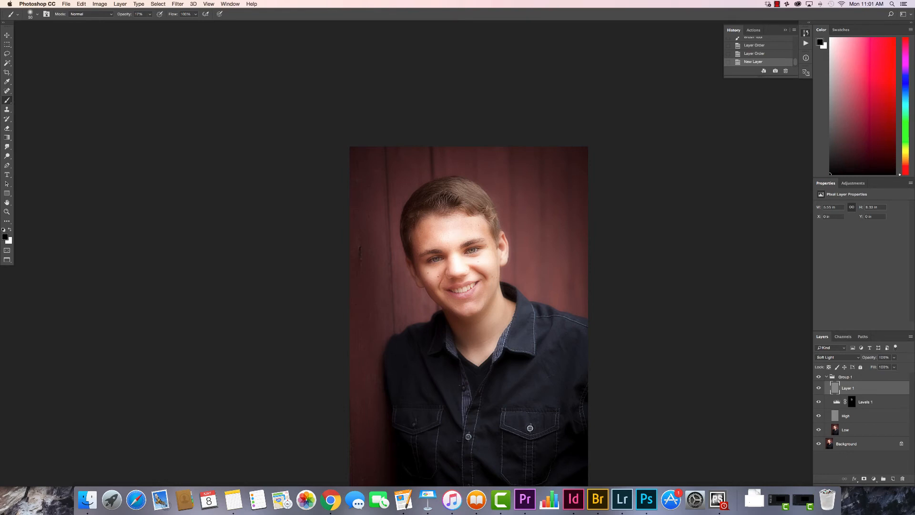
Step: Try darkening the face on Layer 1 with black paint, using a brush of size 600
key(bracketright)
key(bracketright)
key(bracketright)
key(bracketright)
key(bracketright)
key(bracketright)
key(bracketright)
key(bracketright)
key(bracketright)
key(bracketright)
key(bracketright)
key(bracketright)
key(bracketright)
key(bracketright)
drag(464, 274, 462, 271)
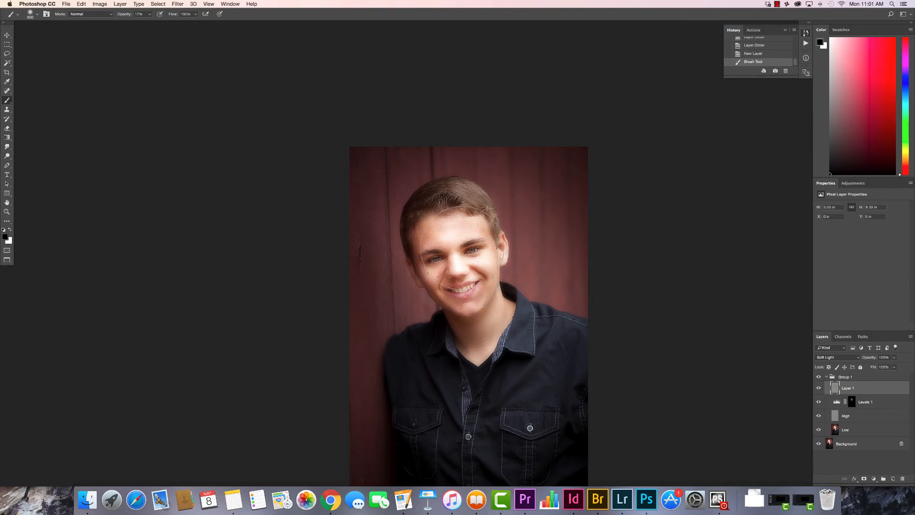
click(463, 249)
click(464, 249)
click(468, 291)
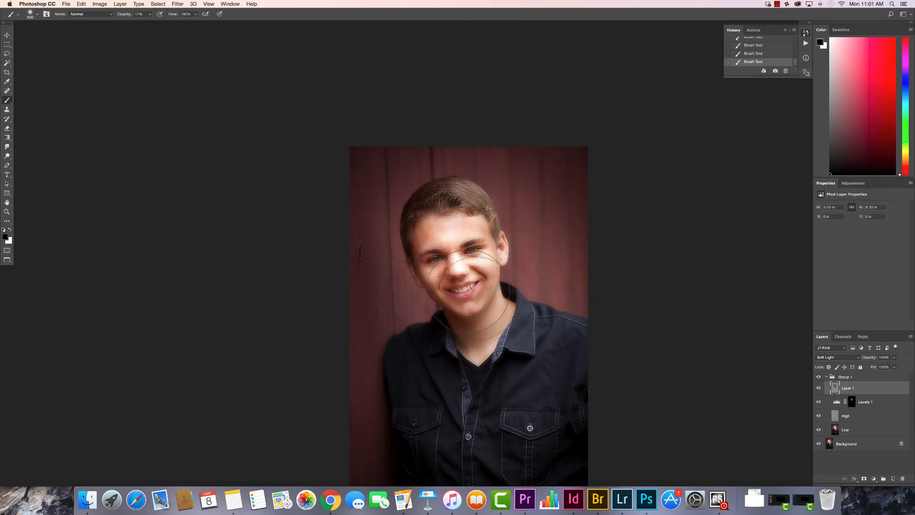
Step: Fill Layer 1 with 50% gray in Normal mode at 100% opacity to clear the test strokes
click(81, 4)
click(88, 116)
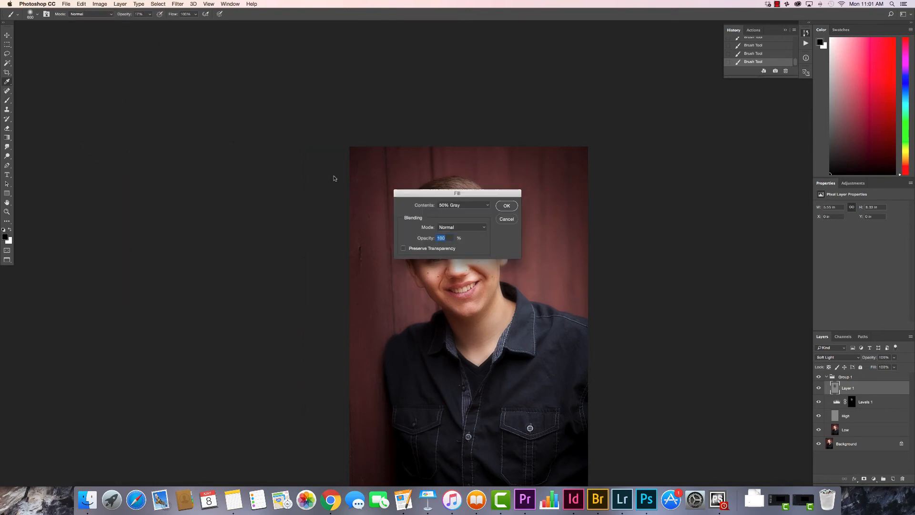
click(504, 208)
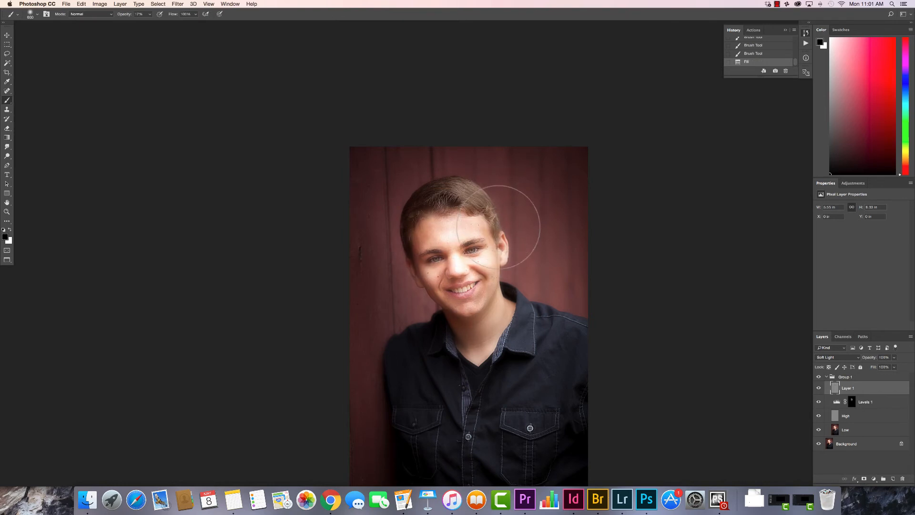
Step: Darken the background beside the subject on Layer 1 with a black brush of size 800, and switch the foreground color to white
key(bracketleft)
key(bracketleft)
key(bracketleft)
key(bracketleft)
key(bracketleft)
key(bracketright)
key(bracketright)
key(bracketright)
key(bracketright)
key(bracketright)
key(bracketright)
key(bracketright)
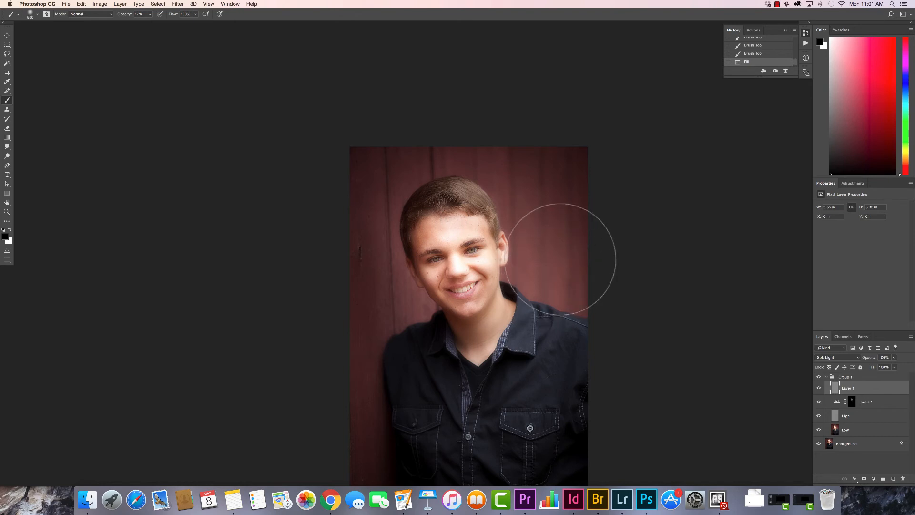
click(560, 262)
click(558, 270)
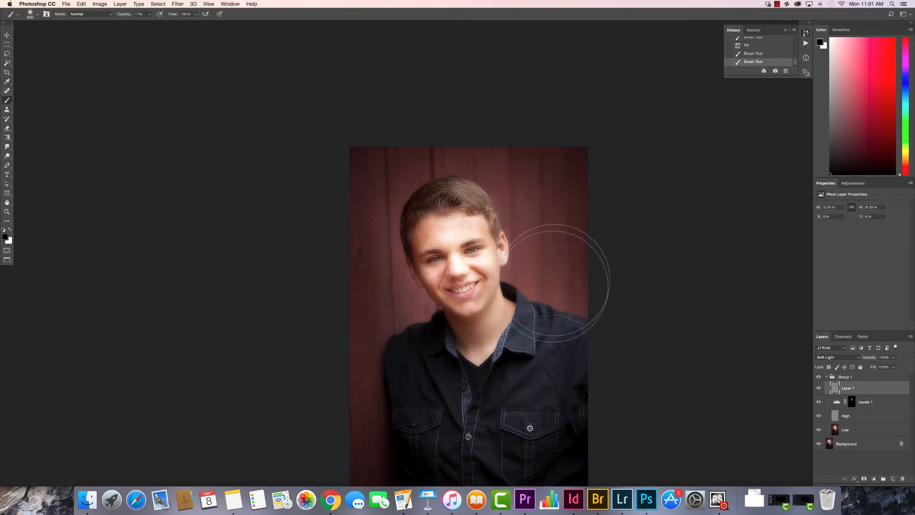
click(534, 185)
click(531, 180)
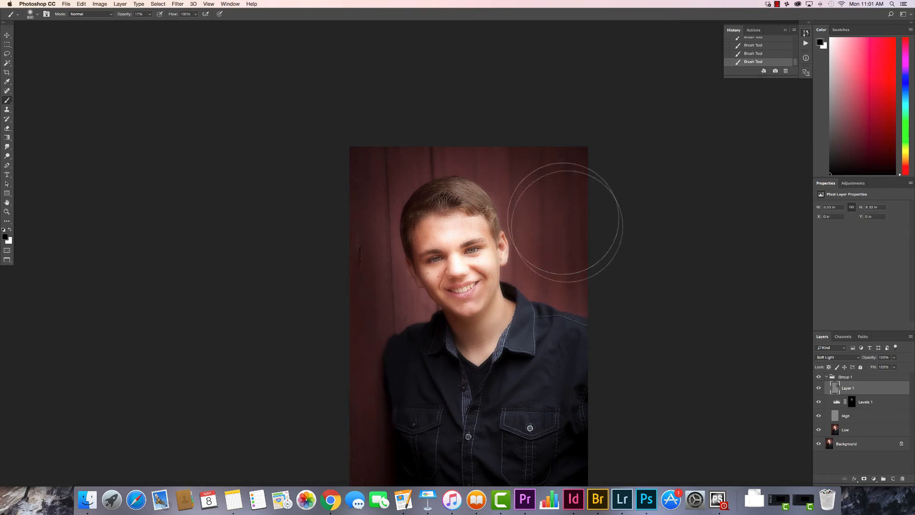
key(x)
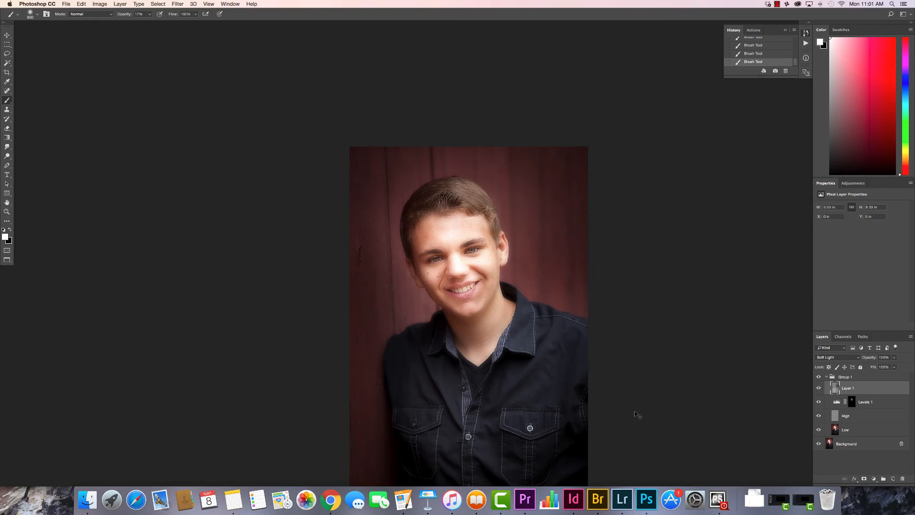
Step: Compare the whole portrait with Group 1 hidden and shown
key(super+minus)
key(super+minus)
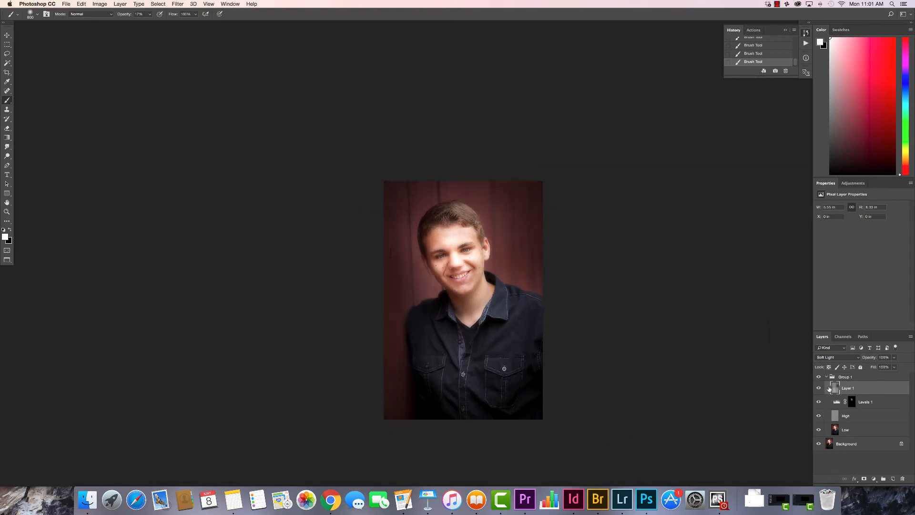
click(819, 377)
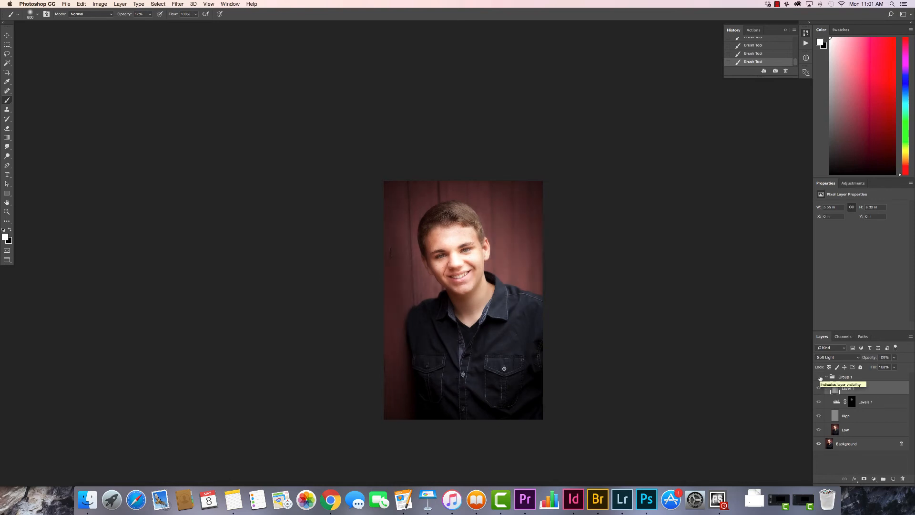
click(819, 377)
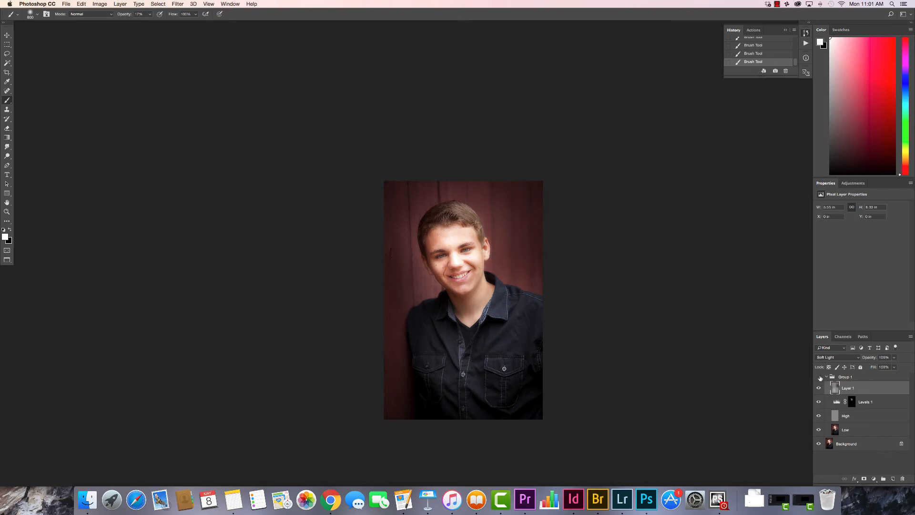
click(819, 377)
click(819, 377)
key(super+equal)
key(super+equal)
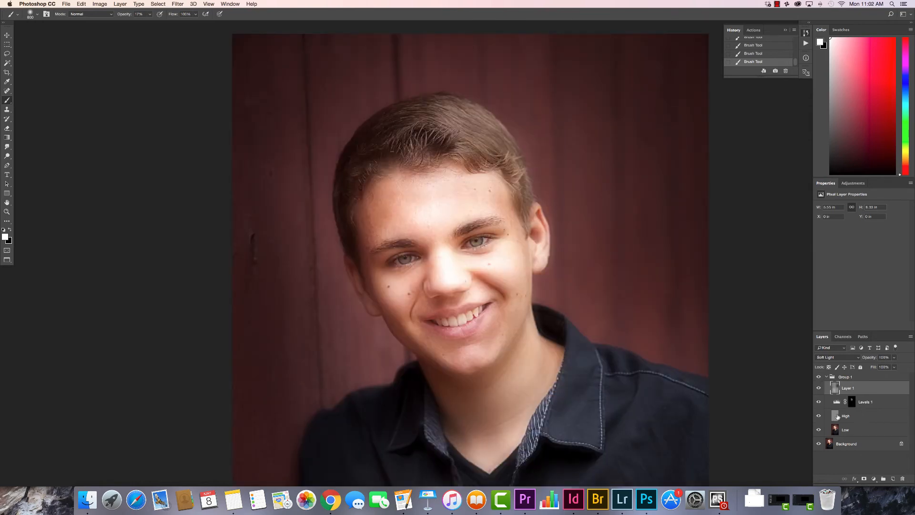
Step: Heal the small blemishes near the hairline and temple on the High layer with the Spot Healing Brush
click(837, 417)
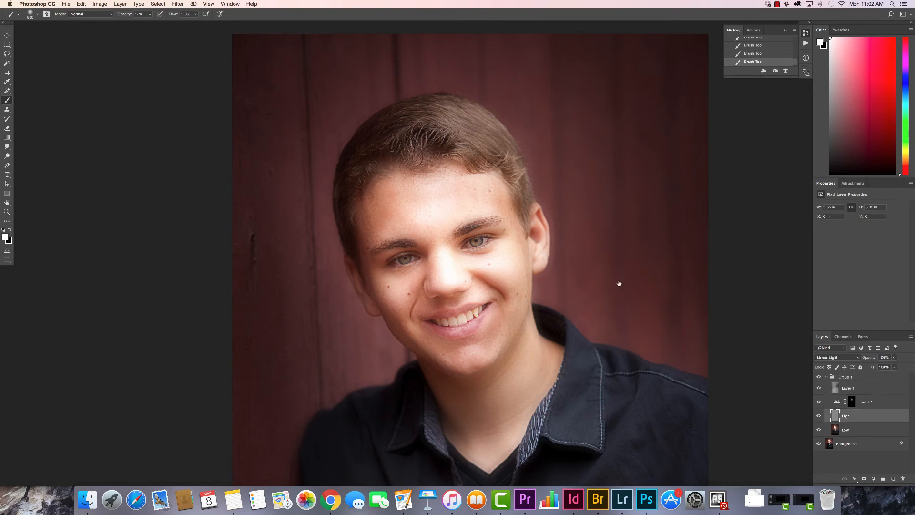
key(j)
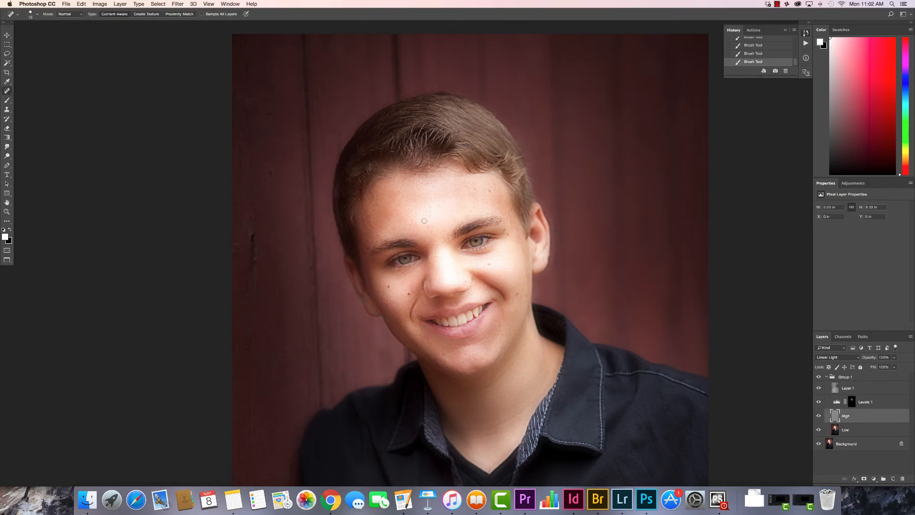
click(367, 215)
click(372, 225)
click(366, 222)
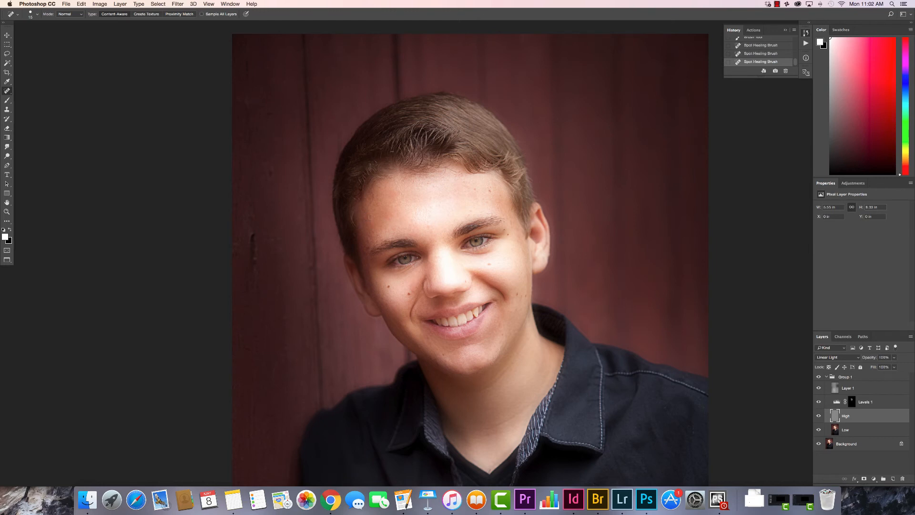
click(370, 217)
Step: Heal the spots beside the nose and on both cheeks on the High layer with the Spot Healing Brush
click(476, 273)
click(416, 286)
click(412, 290)
drag(410, 300, 413, 298)
click(407, 305)
click(521, 297)
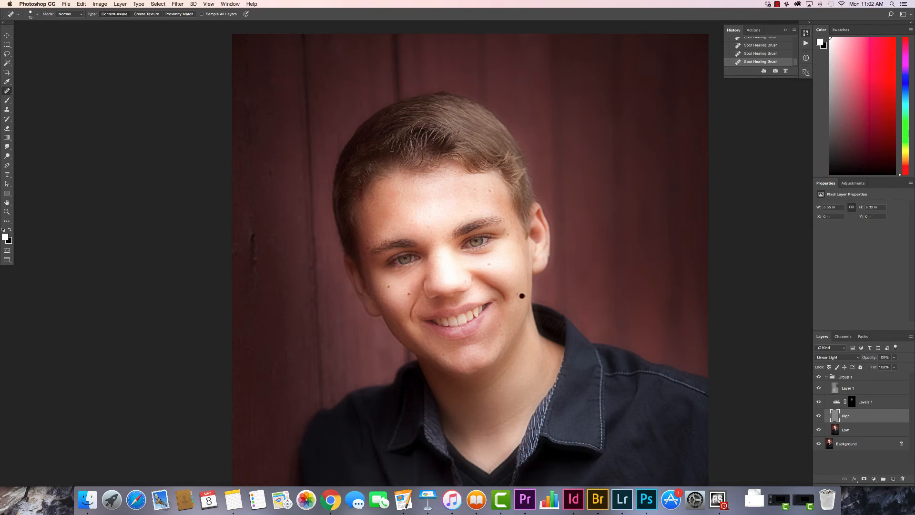
click(520, 301)
Step: Add a Hue/Saturation adjustment layer above Layer 1, keeping its color range on Master
click(868, 389)
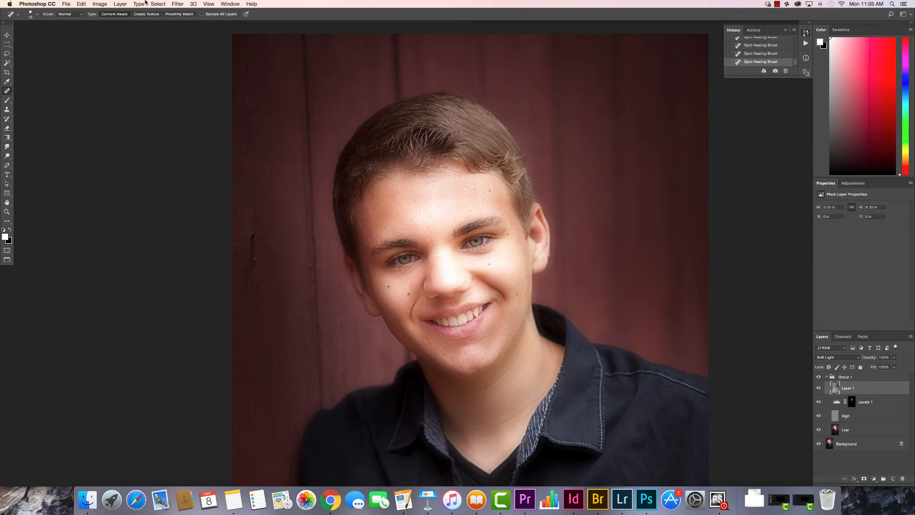
click(119, 3)
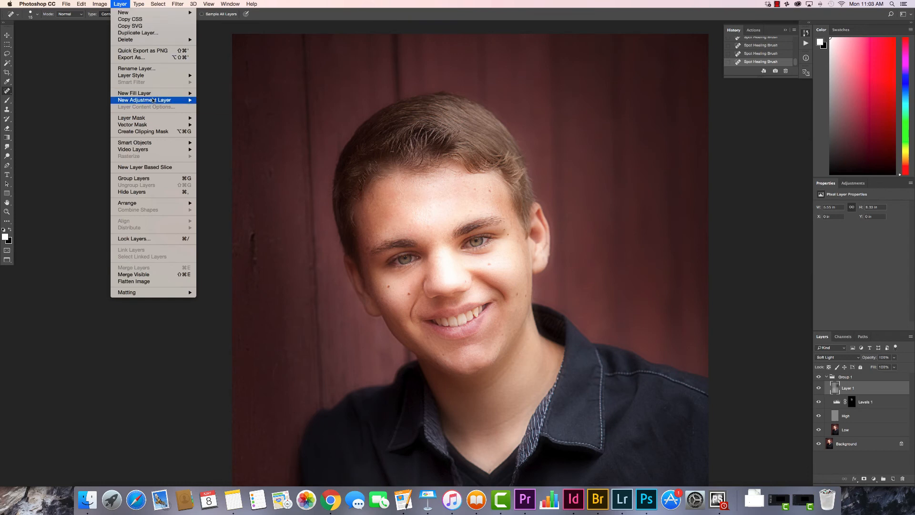
mouse_move(153, 100)
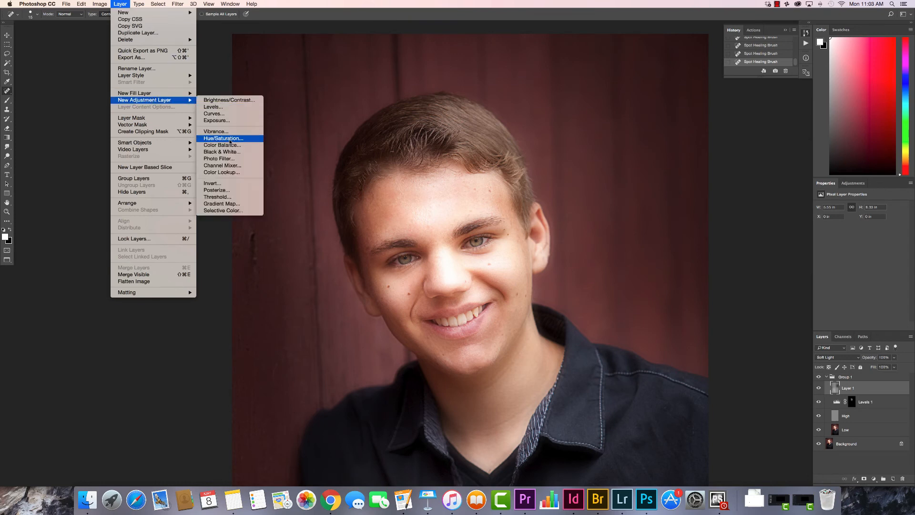
click(230, 138)
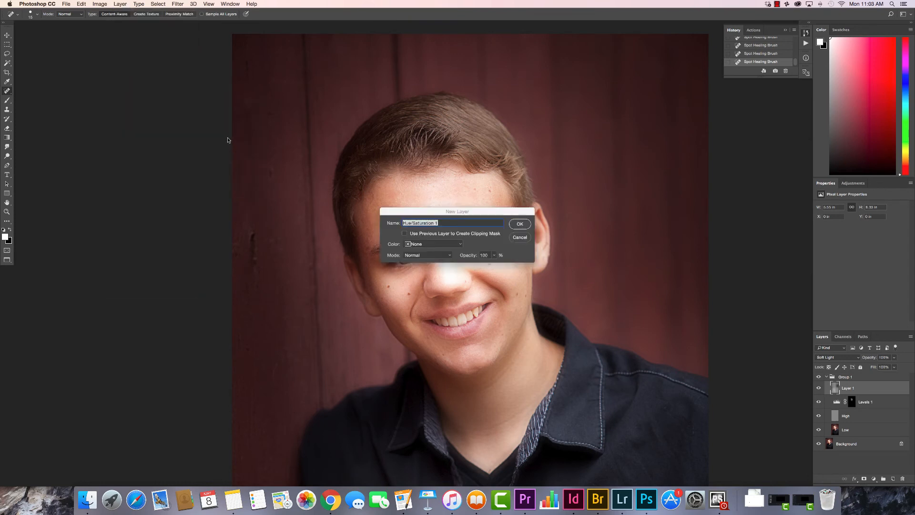
click(519, 224)
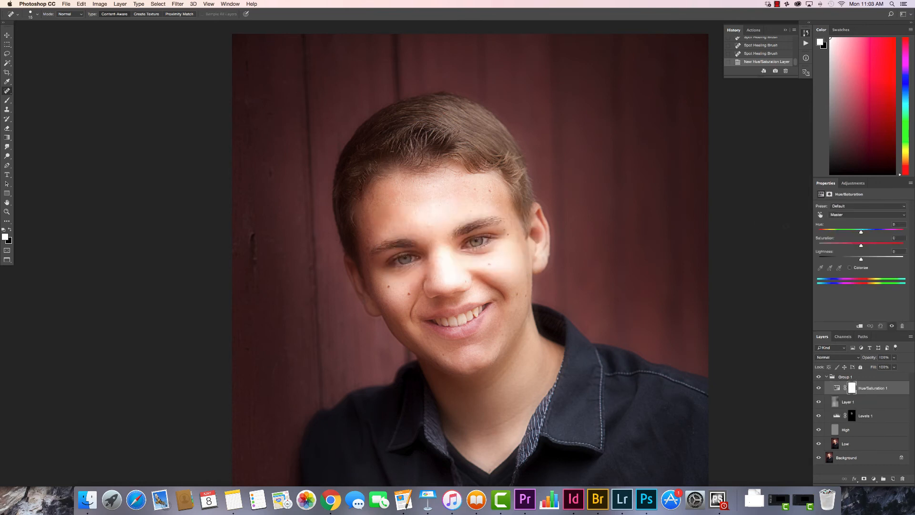
click(865, 217)
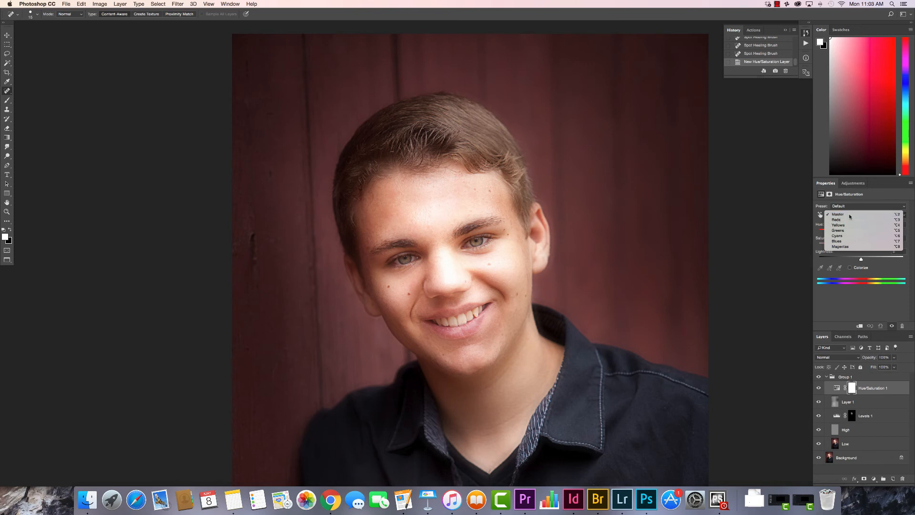
click(849, 216)
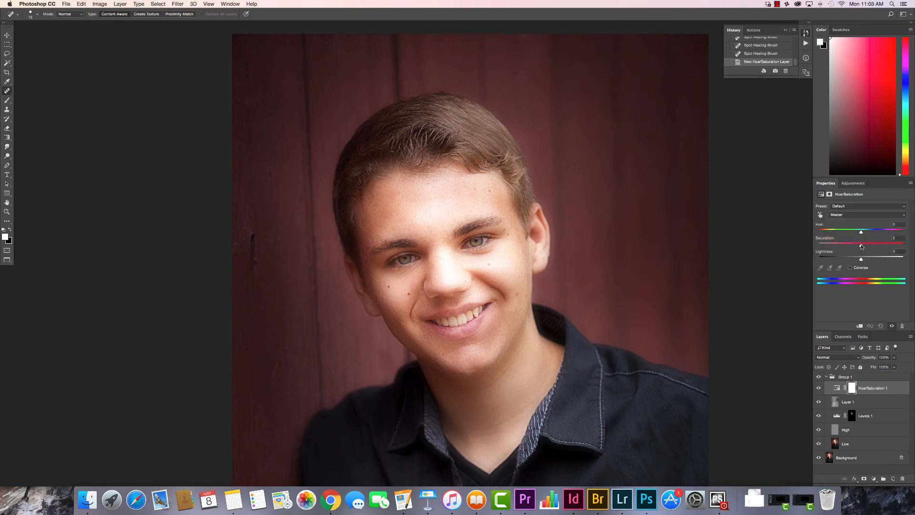
Step: Raise the Saturation of the Hue/Saturation 1 adjustment to +22
drag(861, 246, 870, 247)
key(super+minus)
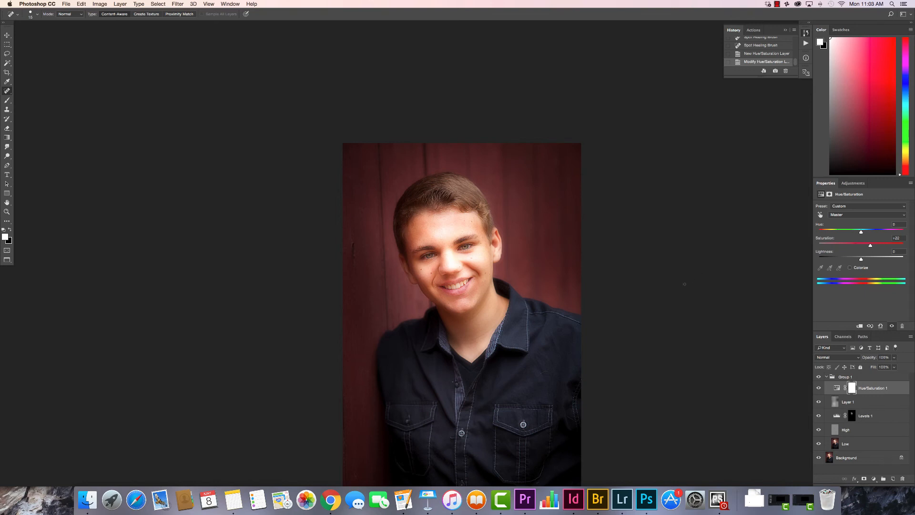
Step: Paint black at 41% brush opacity on the Hue/Saturation 1 mask over the red wall on both sides of the head
click(849, 388)
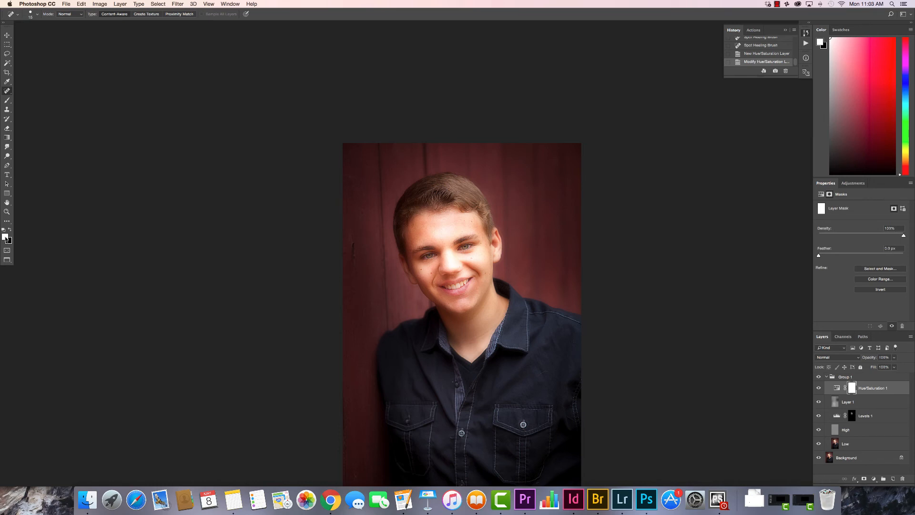
key(x)
key(x)
key(x)
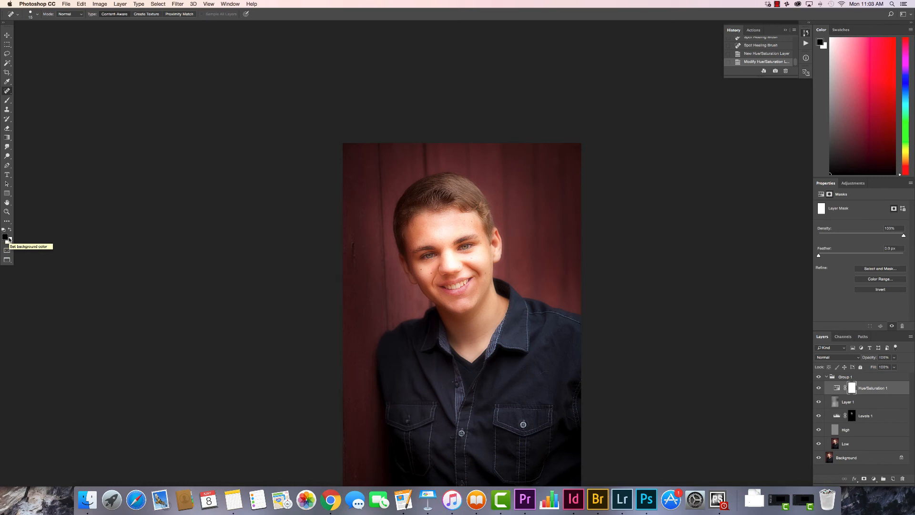
key(b)
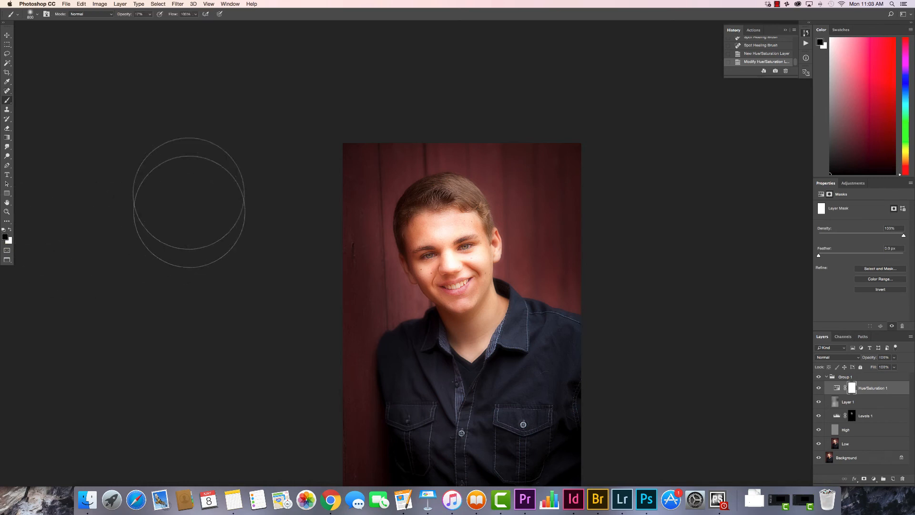
click(149, 15)
drag(150, 21, 158, 22)
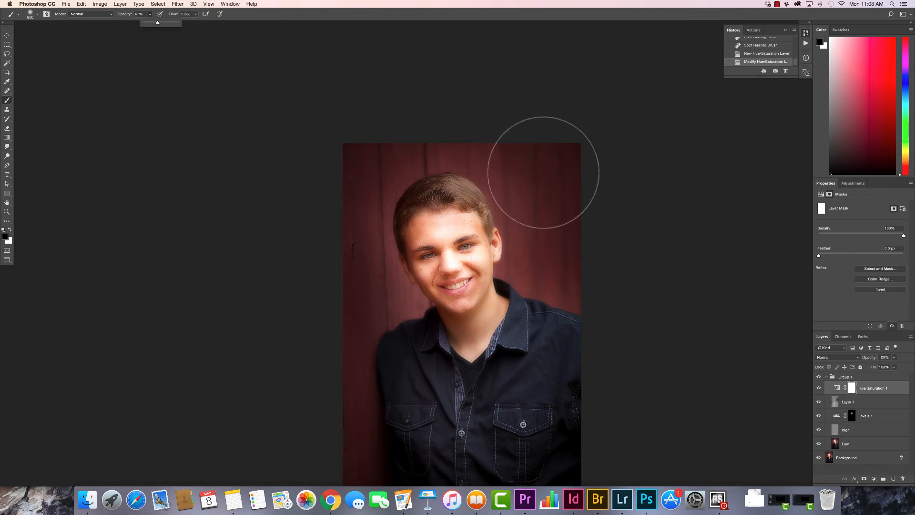
mouse_move(555, 225)
mouse_down()
mouse_move(563, 249)
mouse_move(553, 157)
mouse_move(538, 151)
mouse_up()
mouse_move(411, 158)
mouse_down()
mouse_move(386, 169)
mouse_move(363, 205)
mouse_move(336, 324)
mouse_up()
drag(545, 200, 549, 199)
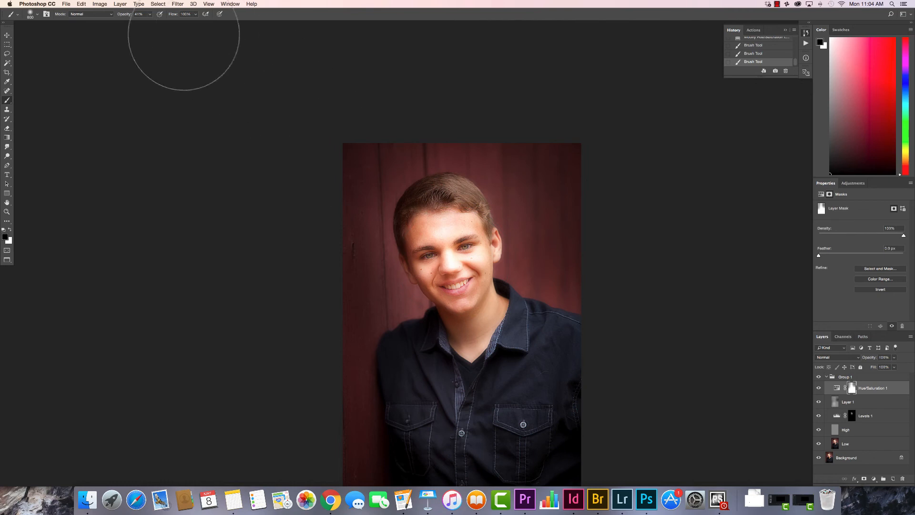
Step: Dab black at 19% brush opacity over the face on the Hue/Saturation 1 mask
click(148, 15)
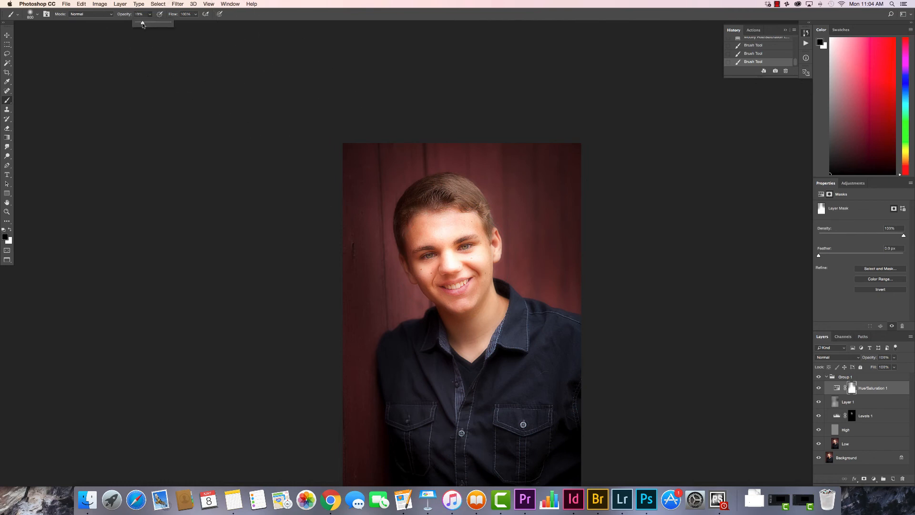
drag(143, 24, 142, 24)
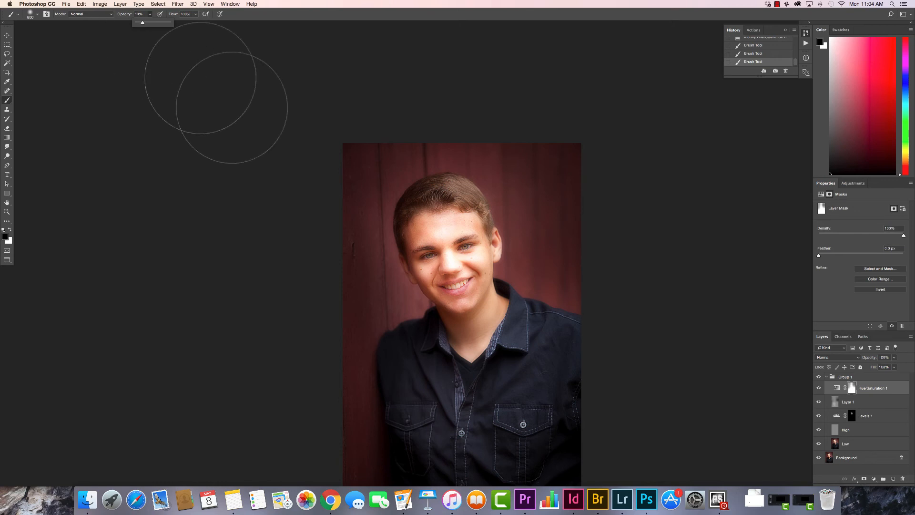
click(452, 262)
click(452, 262)
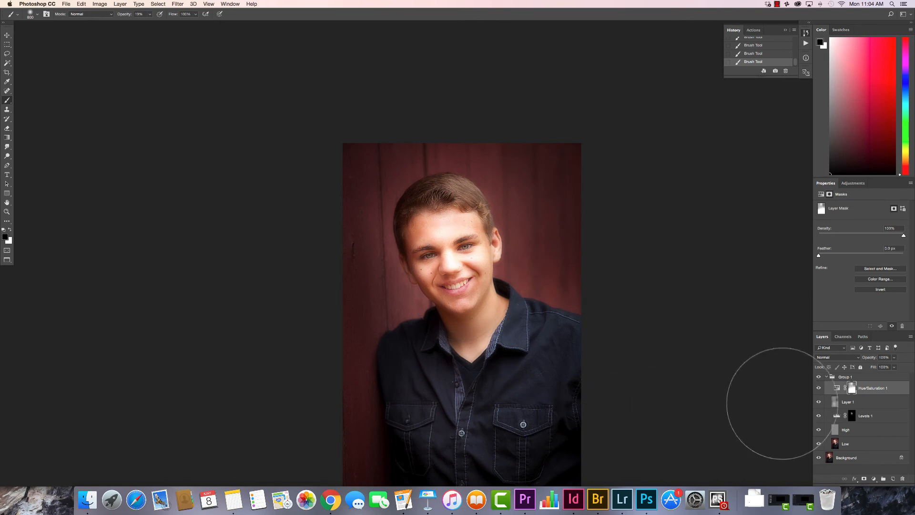
Step: Compare the portrait with Hue/Saturation 1 hidden and shown, both close up and as a whole
click(820, 389)
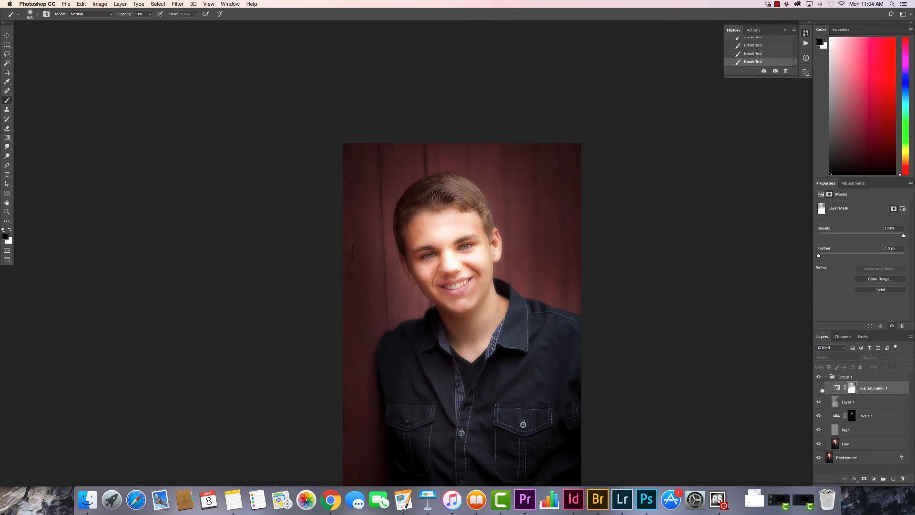
click(821, 388)
key(super+plus)
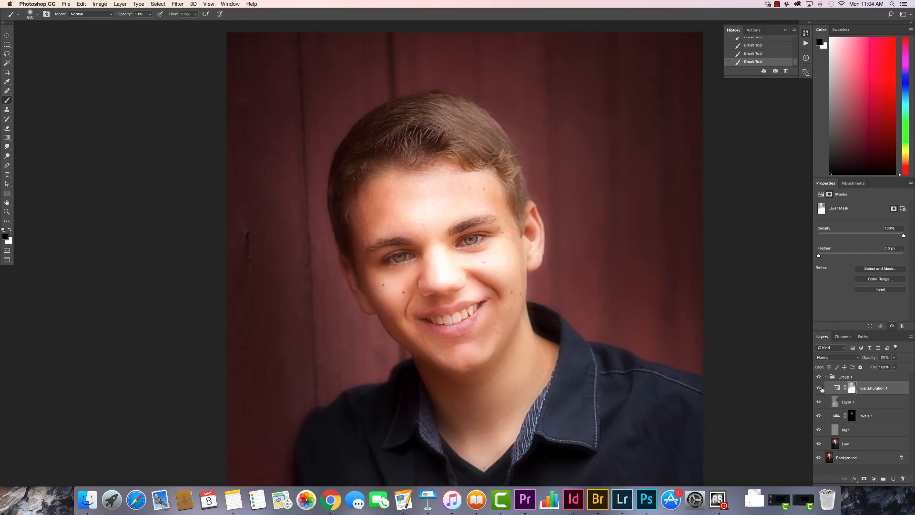
click(821, 388)
click(821, 388)
key(super+minus)
key(super+minus)
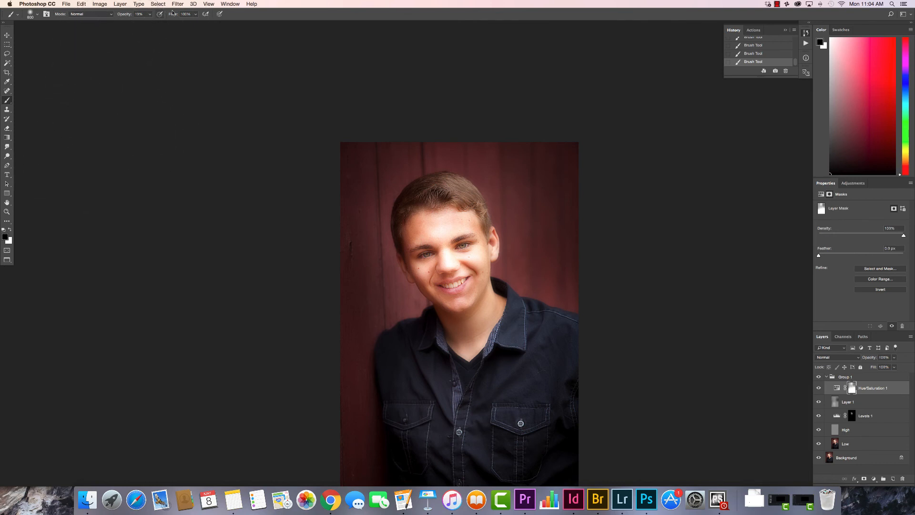
Step: Paint the Hue/Saturation 1 mask black at 100% brush opacity over the background around the subject
click(149, 14)
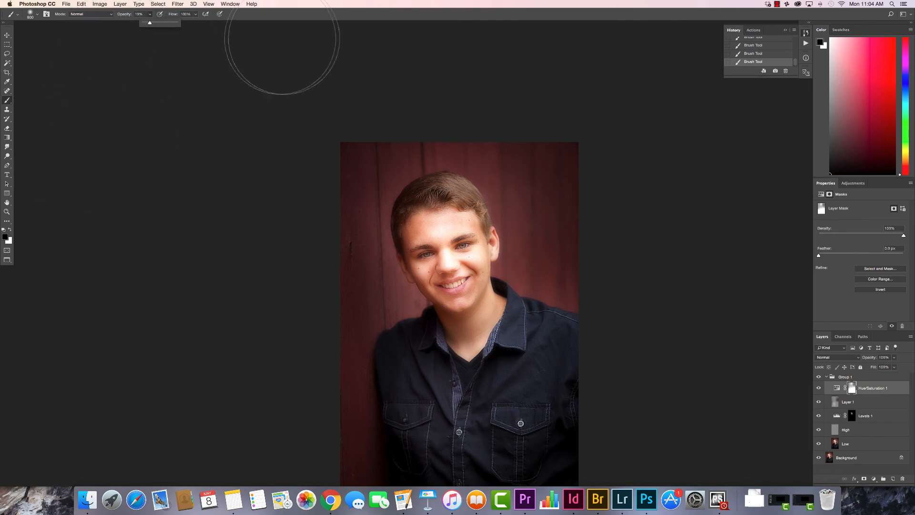
drag(150, 22, 201, 28)
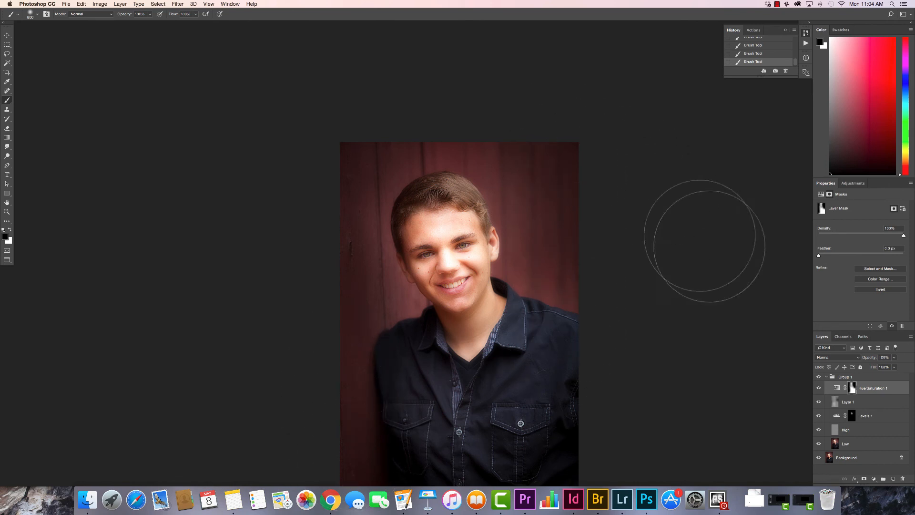
Step: Compare the portrait with Hue/Saturation 1 and with the whole of Group 1 hidden and shown
click(818, 389)
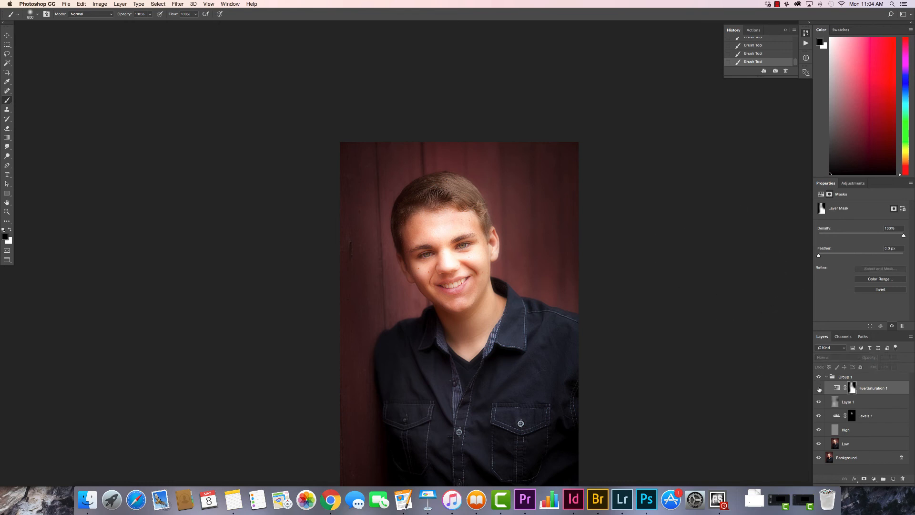
click(819, 389)
click(820, 376)
click(820, 376)
click(819, 376)
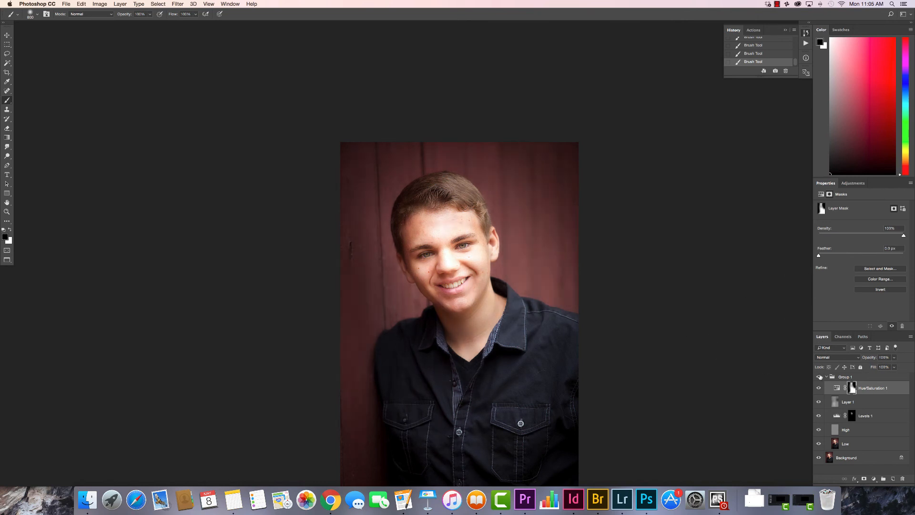
click(819, 377)
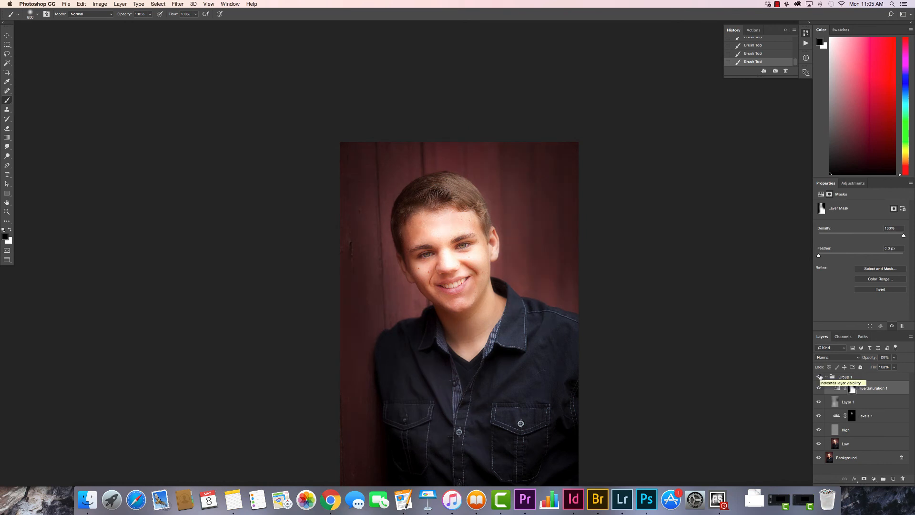
Step: Save the portrait, then switch to Lightroom and compare the retouched file with its earlier version
key(super+s)
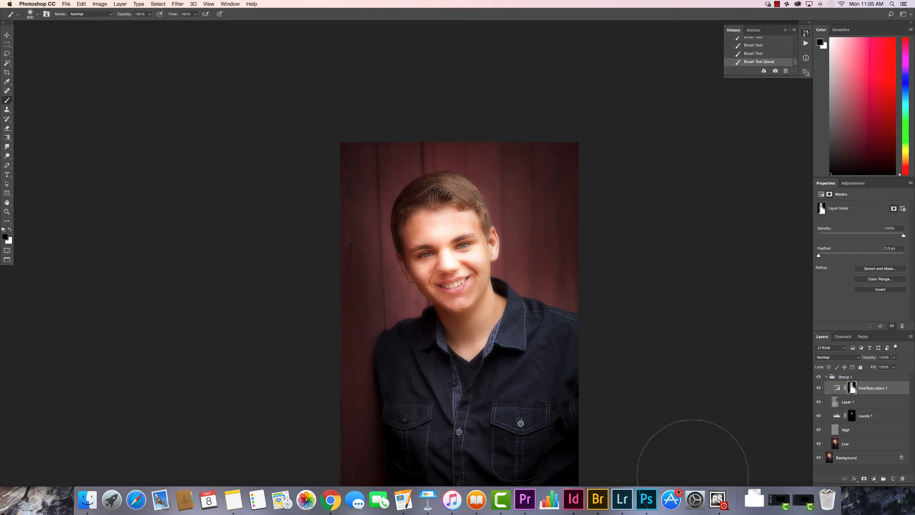
click(627, 497)
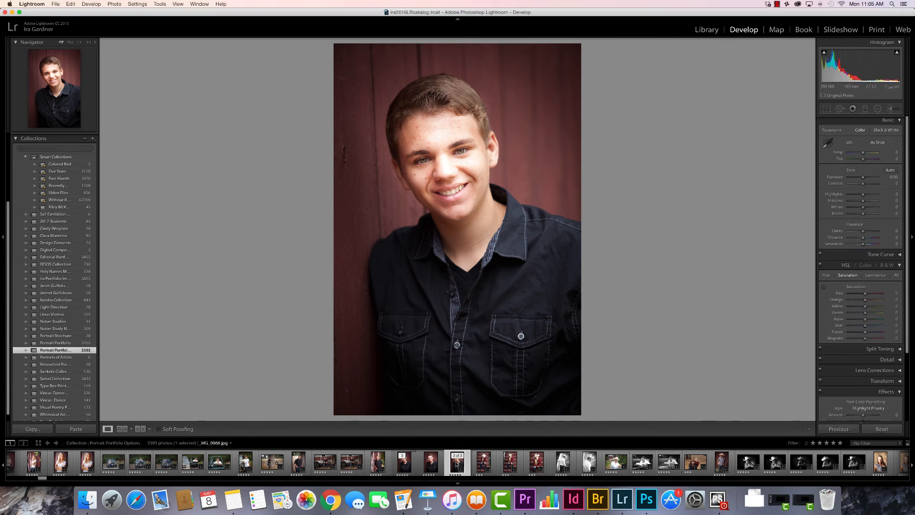
click(410, 463)
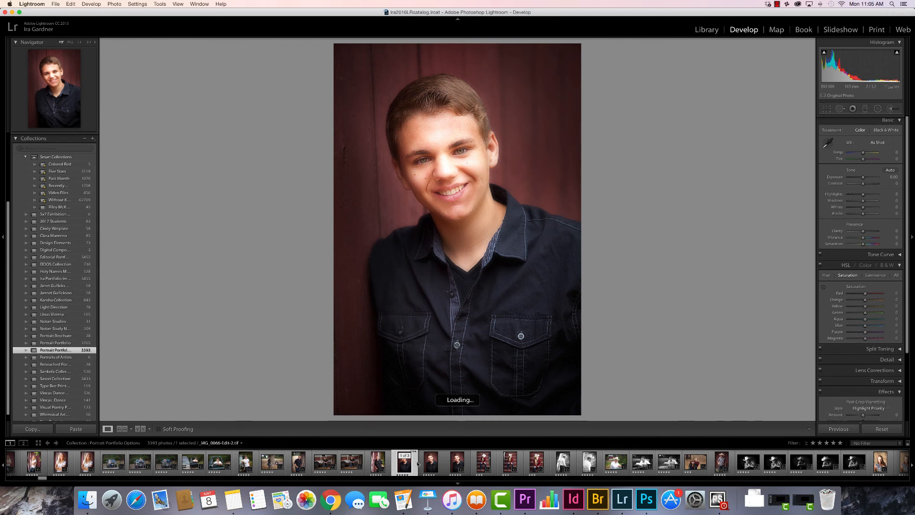
click(431, 463)
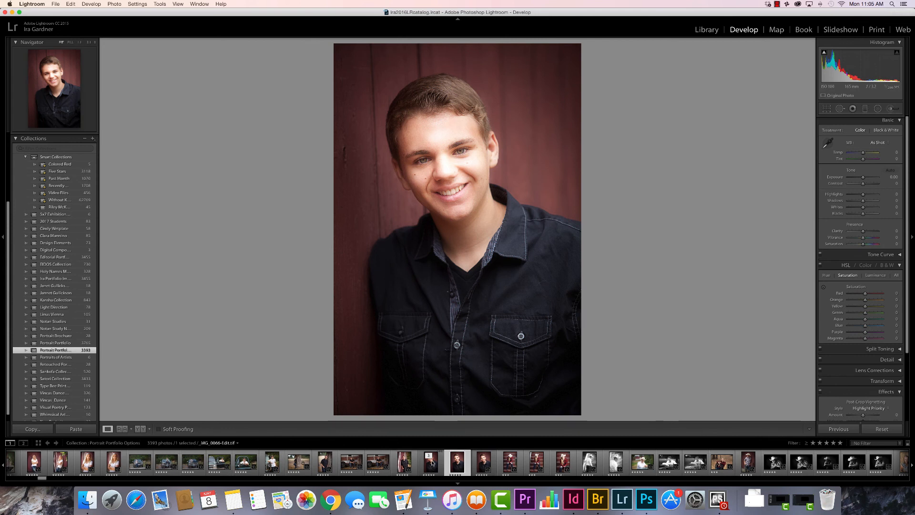
click(431, 461)
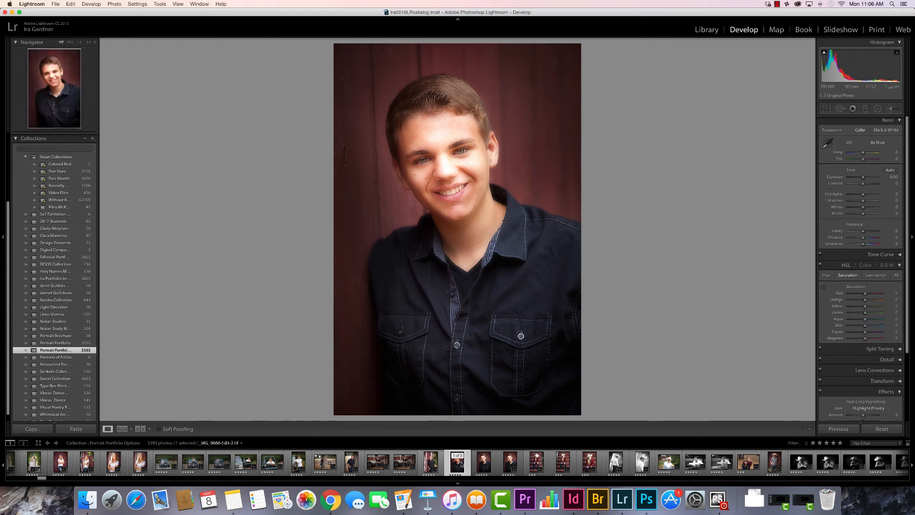
Step: Switch back to Photoshop and add a Normal-mode layer named "Retouch Eyes" above Hue/Saturation 1
click(636, 491)
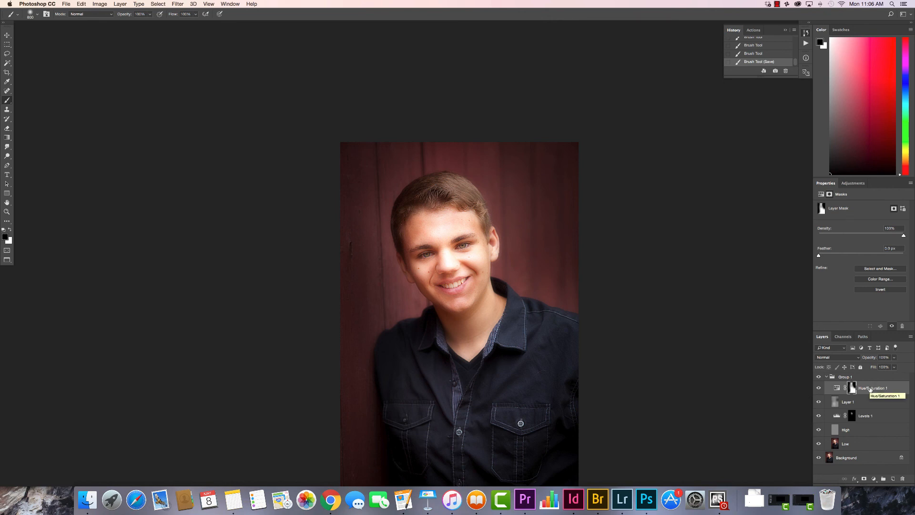
click(121, 3)
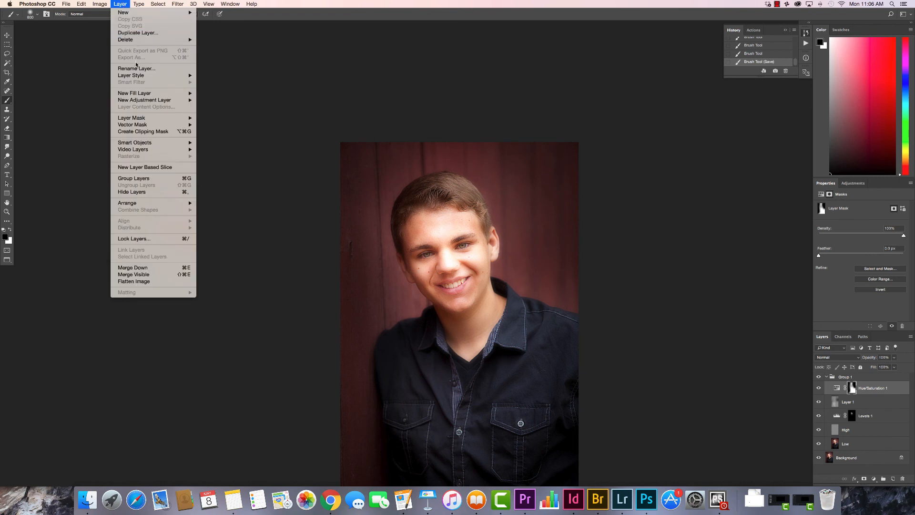
mouse_move(152, 12)
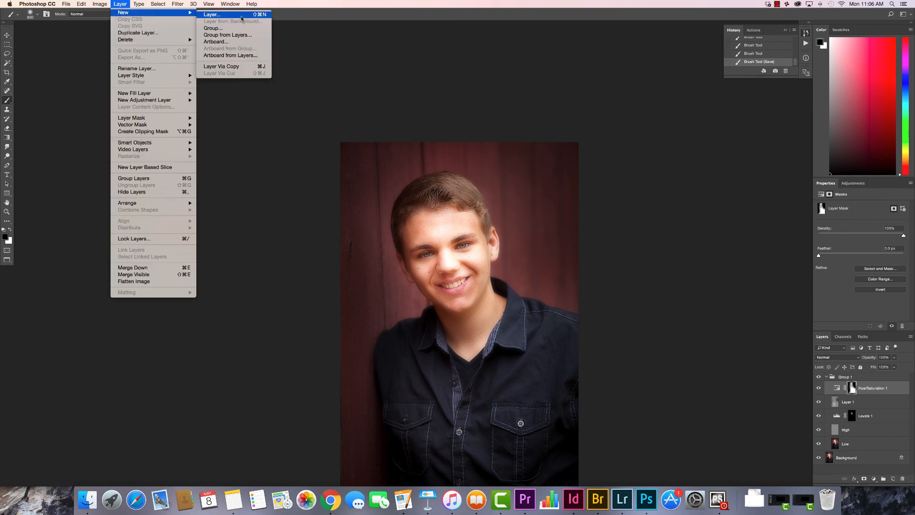
click(256, 17)
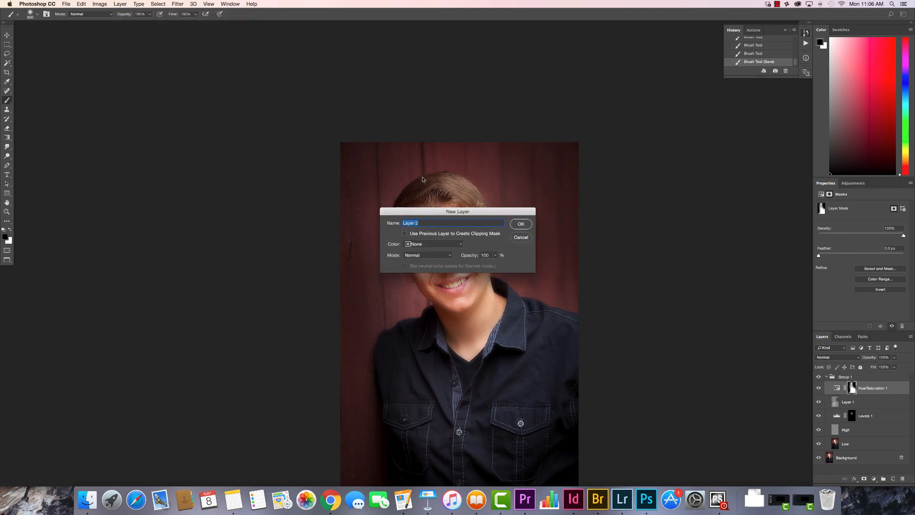
text(Retouch Eyes)
click(520, 224)
key(x)
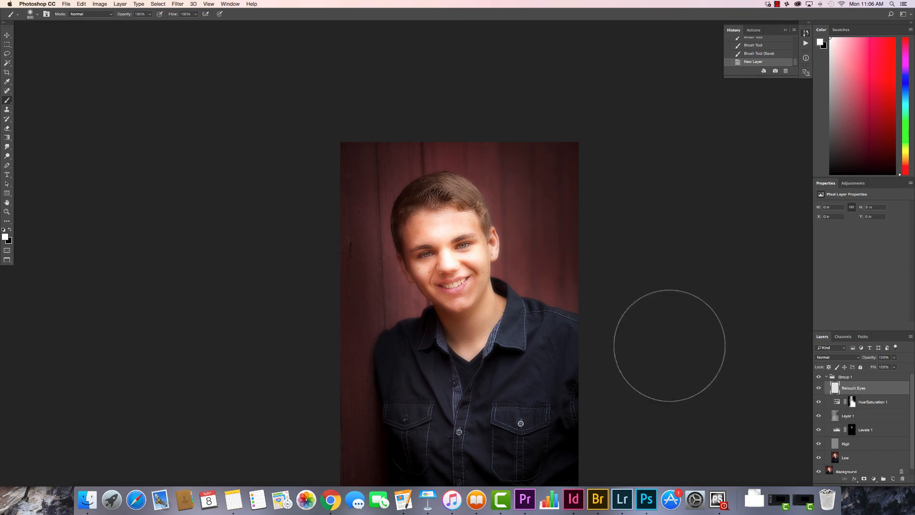
Step: Clone cheek skin over the shadow under the subject's left eye, using a smaller Clone Stamp that samples All Layers
key(s)
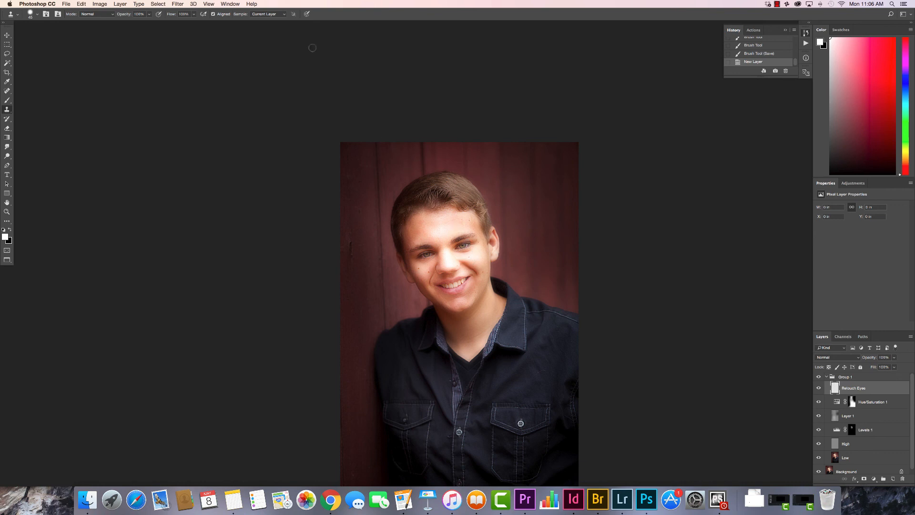
click(280, 16)
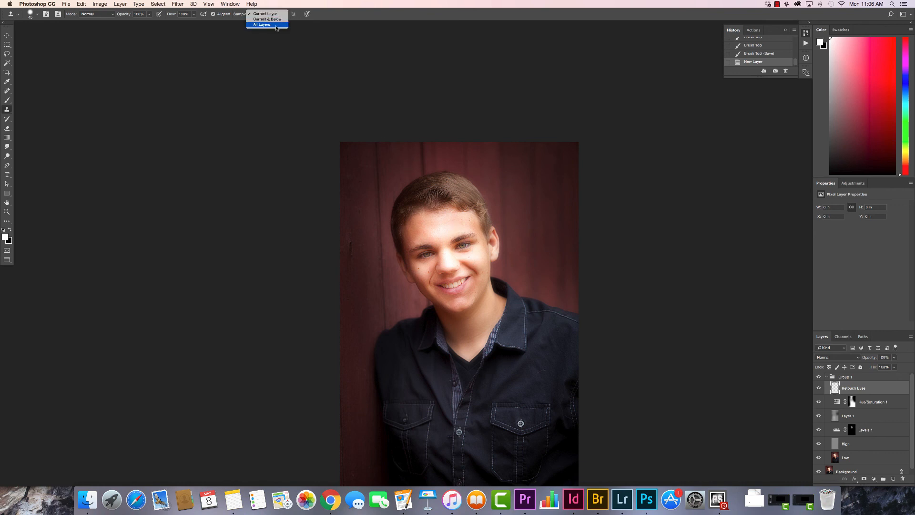
click(276, 25)
key(super+plus)
key(super+plus)
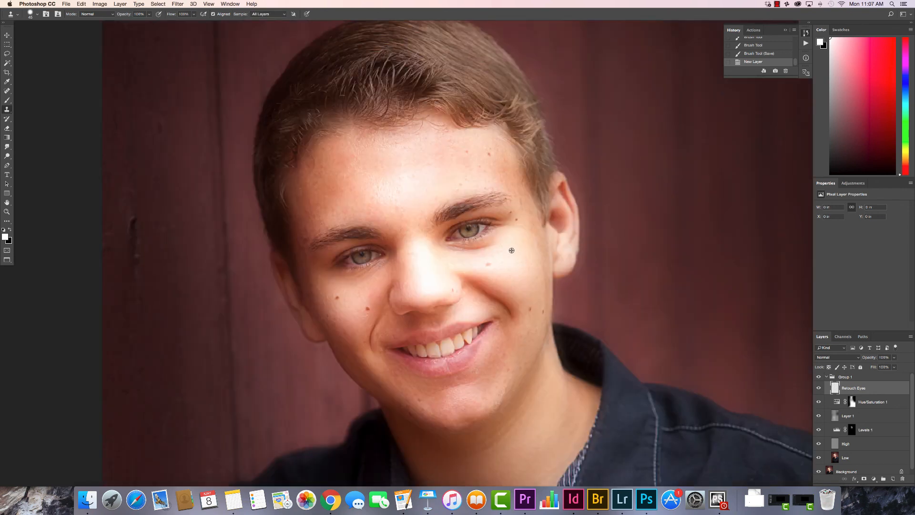
alt+click(511, 250)
key(bracketleft)
key(bracketleft)
key(bracketleft)
key(bracketleft)
drag(493, 244, 479, 248)
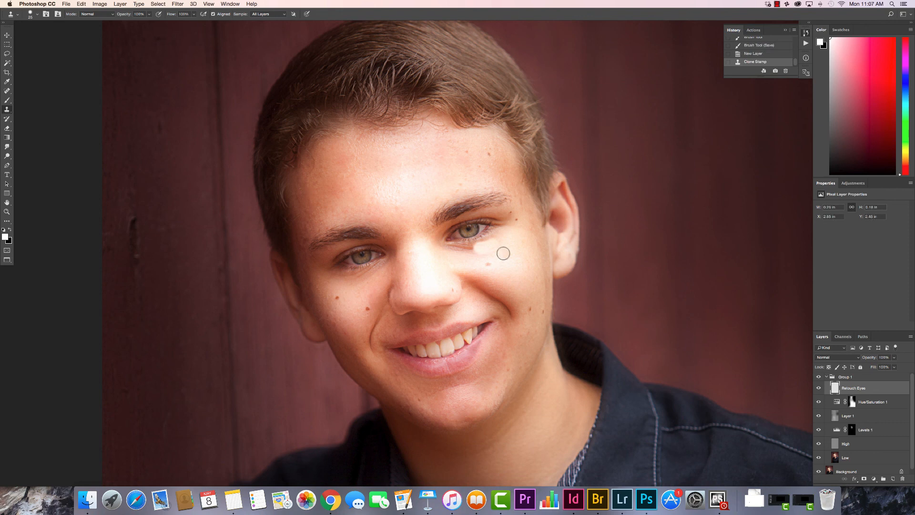
Step: Extend the cloned cheek skin under the subject's left eye toward the inner corner beside the nose
alt+click(503, 253)
mouse_move(472, 249)
mouse_down()
mouse_move(506, 257)
mouse_move(456, 249)
mouse_up()
alt+click(505, 257)
alt+click(508, 258)
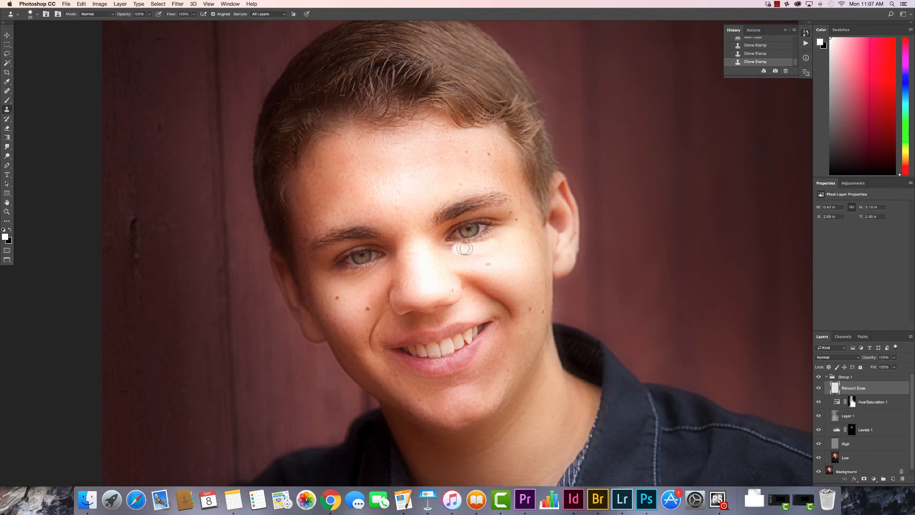
click(449, 249)
alt+click(499, 253)
drag(466, 251, 465, 251)
Step: Lower the Clone Stamp's hardness and blend the cloned skin below the subject's left eye
click(37, 15)
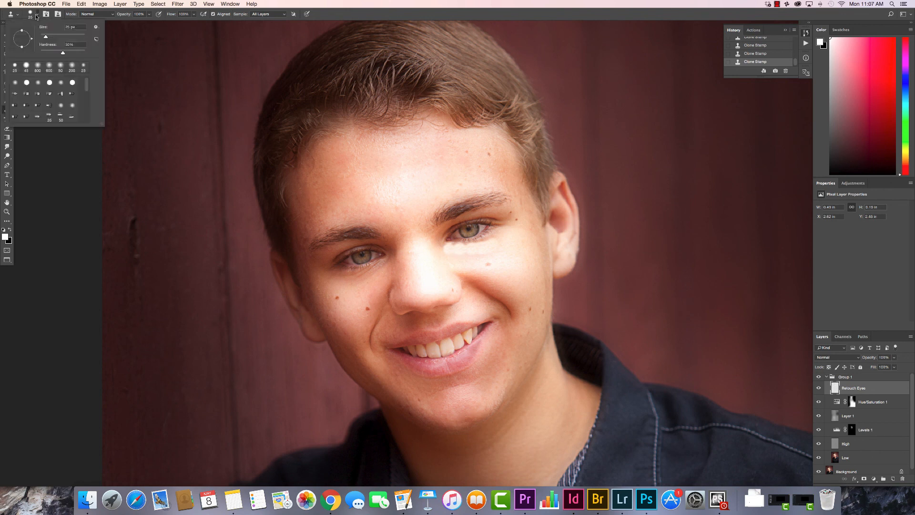
click(40, 52)
alt+click(513, 261)
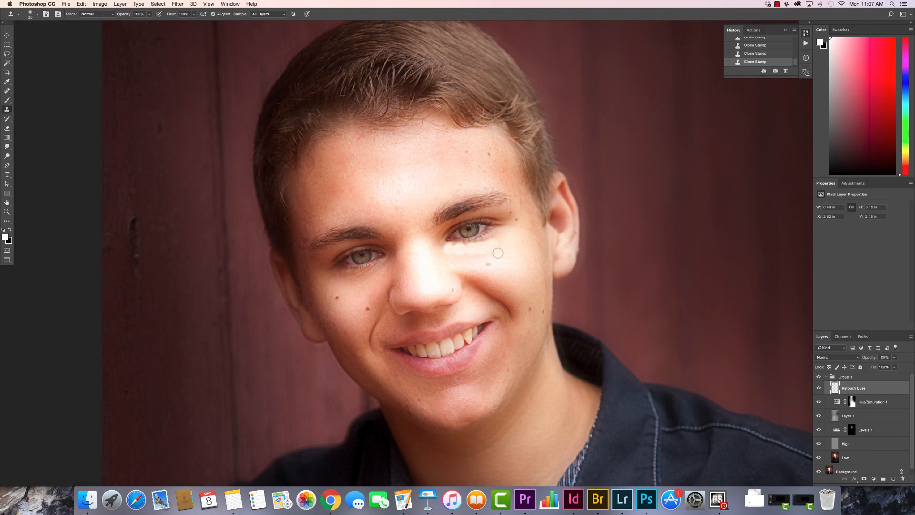
mouse_move(493, 252)
mouse_down()
mouse_move(512, 260)
mouse_move(468, 254)
mouse_up()
alt+click(497, 257)
Step: Clone cheek skin over the shadow under the subject's right eye on the Retouch Eyes layer
alt+click(380, 281)
drag(378, 267, 342, 276)
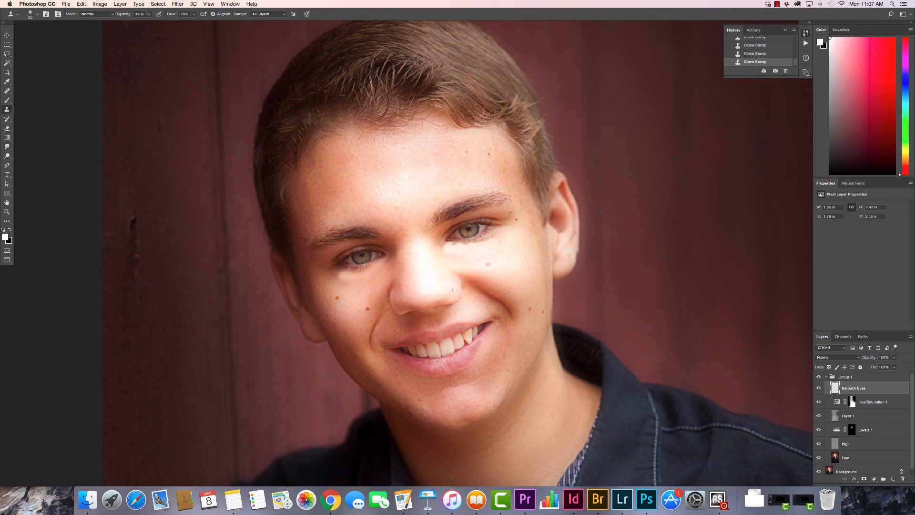
Step: Lower the Retouch Eyes layer's opacity to about 25% to soften the under-eye cloning
click(894, 358)
drag(894, 367, 870, 369)
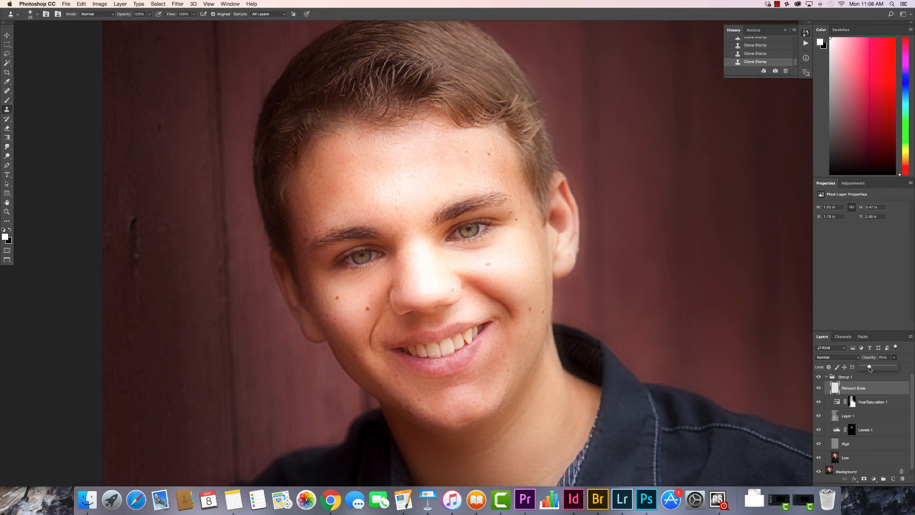
drag(870, 368, 870, 368)
Step: Compare the portrait with and without the Retouch Eyes layer, both close up and with more of the image in view
click(820, 388)
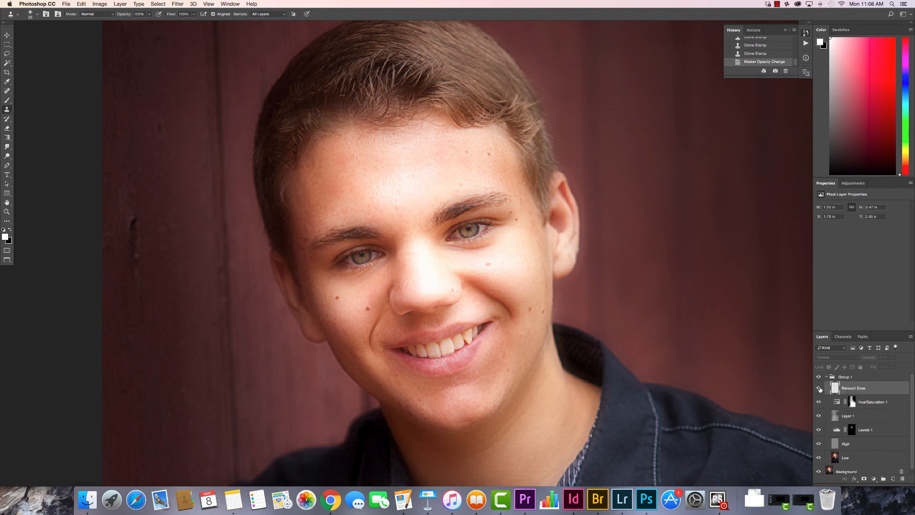
click(819, 389)
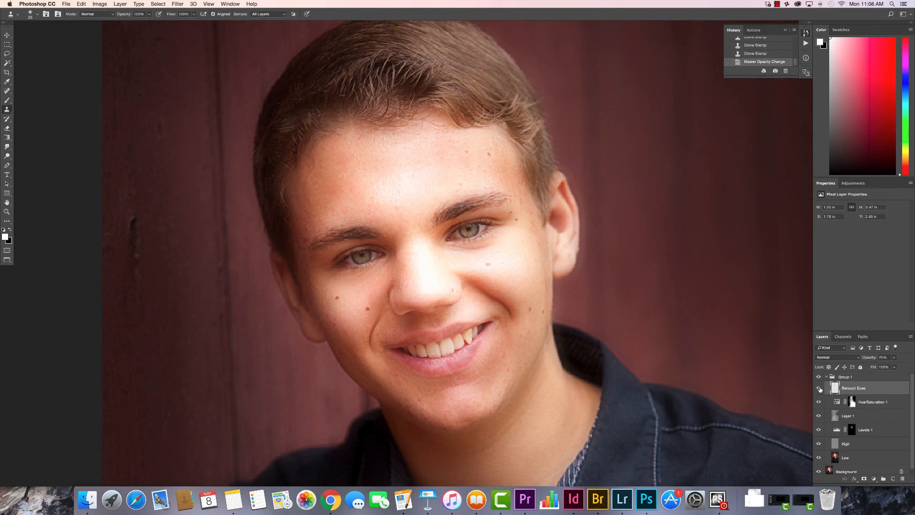
key(super+minus)
key(super+minus)
key(super+minus)
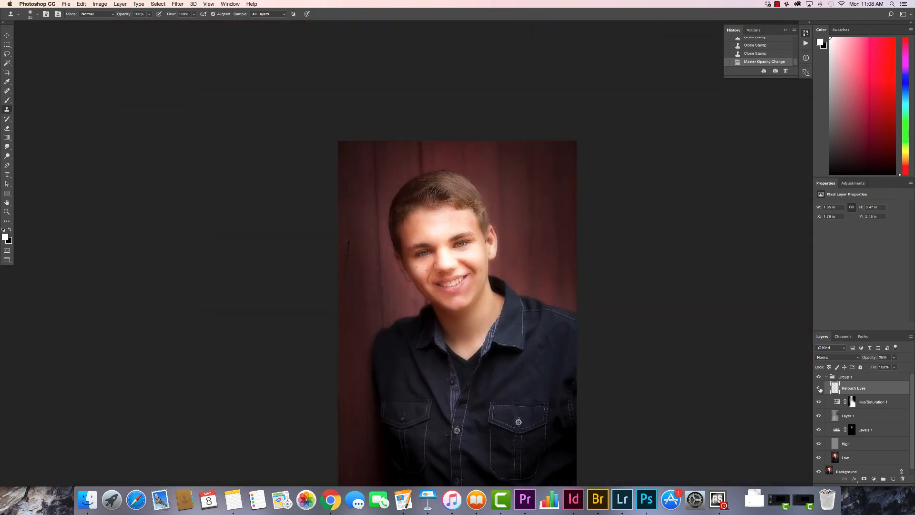
click(819, 389)
click(819, 389)
Step: Save the retouched portrait and switch to Lightroom
key(super+s)
click(624, 502)
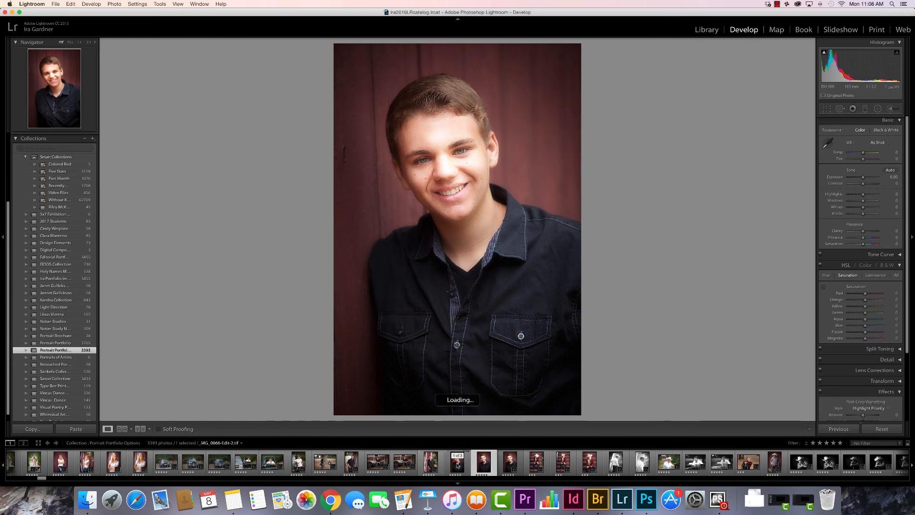
Step: Compare the retouched portrait with its other stacked versions in the Portrait Portfolio Options collection, ending on the first photo in the stack
key(Right)
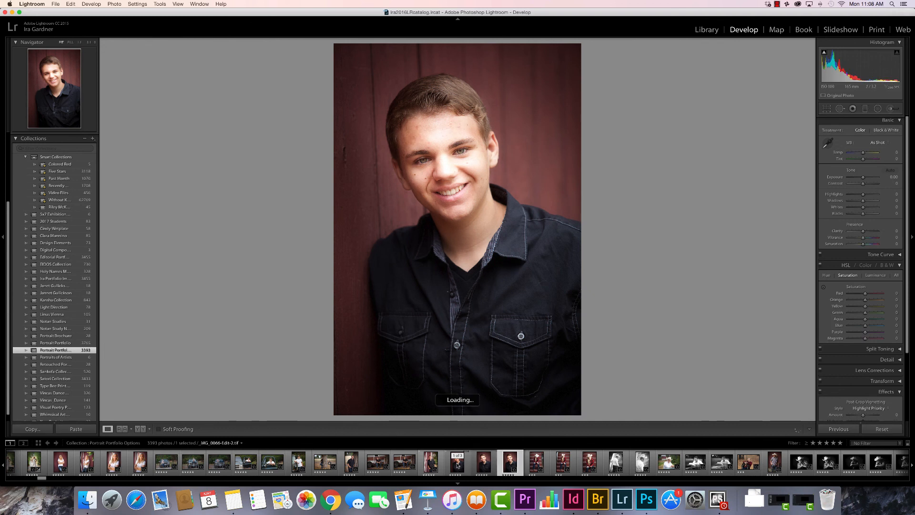
click(457, 462)
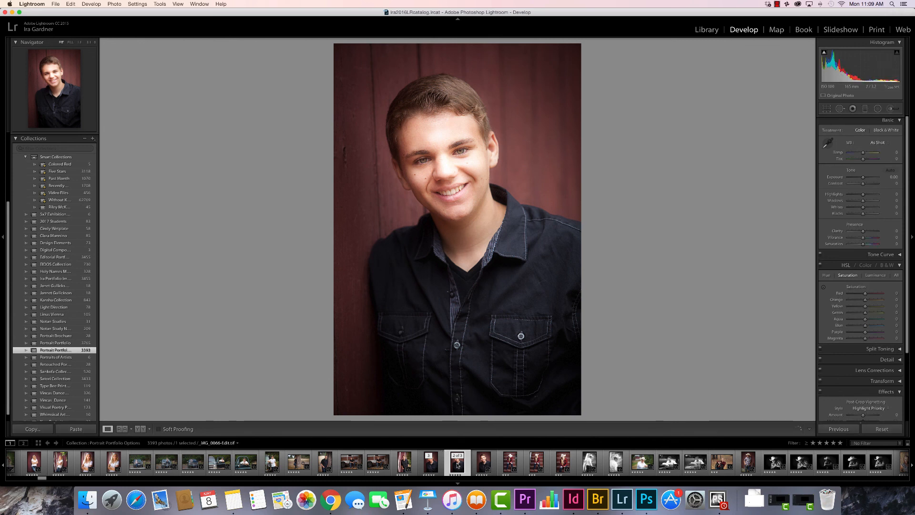
key(Left)
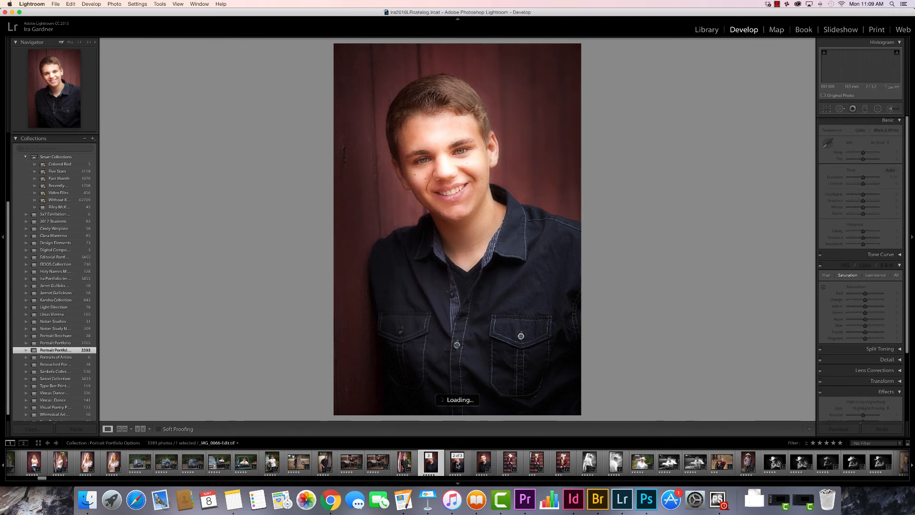
click(458, 465)
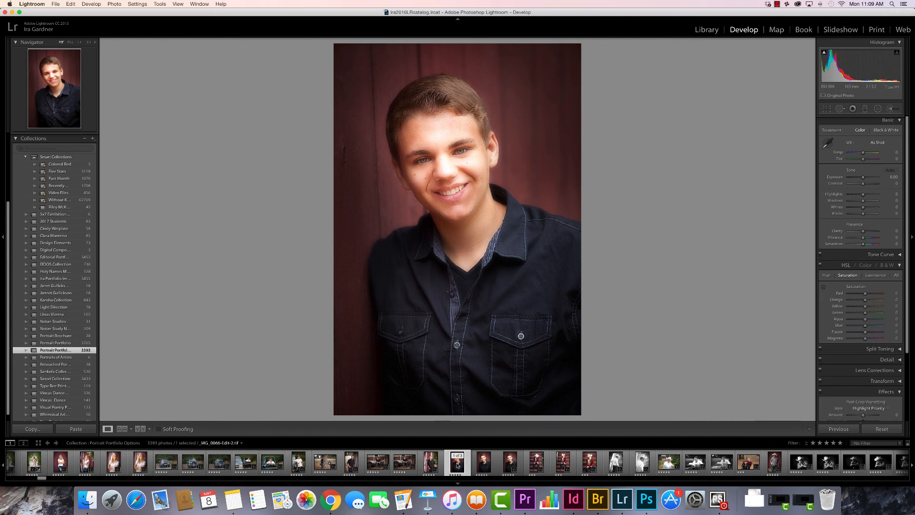